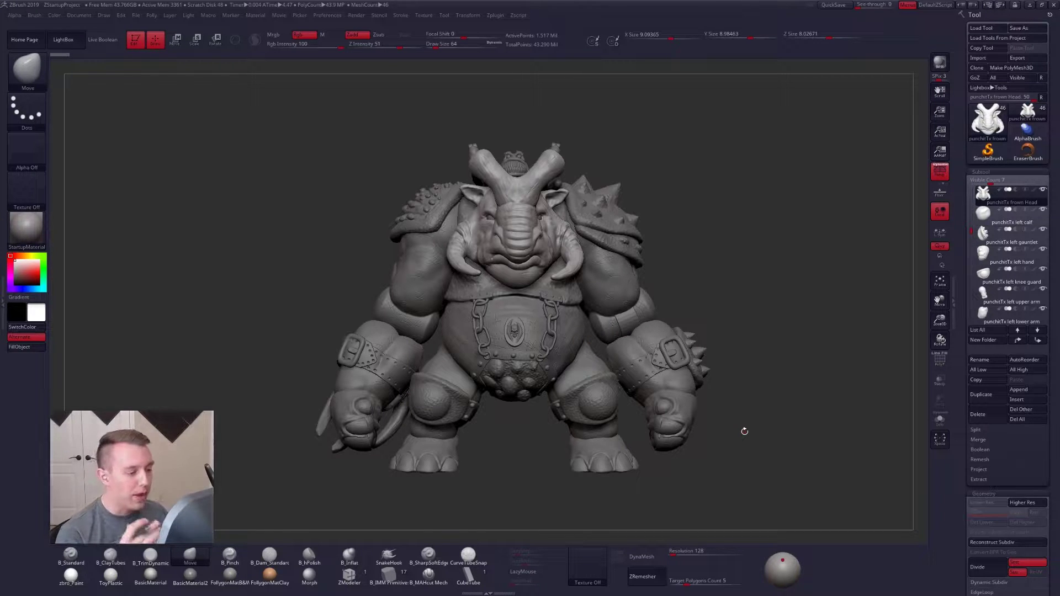
Isolate the frog rider from the large creature and select its left thigh subtool
mouse_move(712, 263)
left_mouse_down()
mouse_move(700, 282)
mouse_move(746, 283)
mouse_move(732, 365)
mouse_move(752, 416)
left_mouse_up()
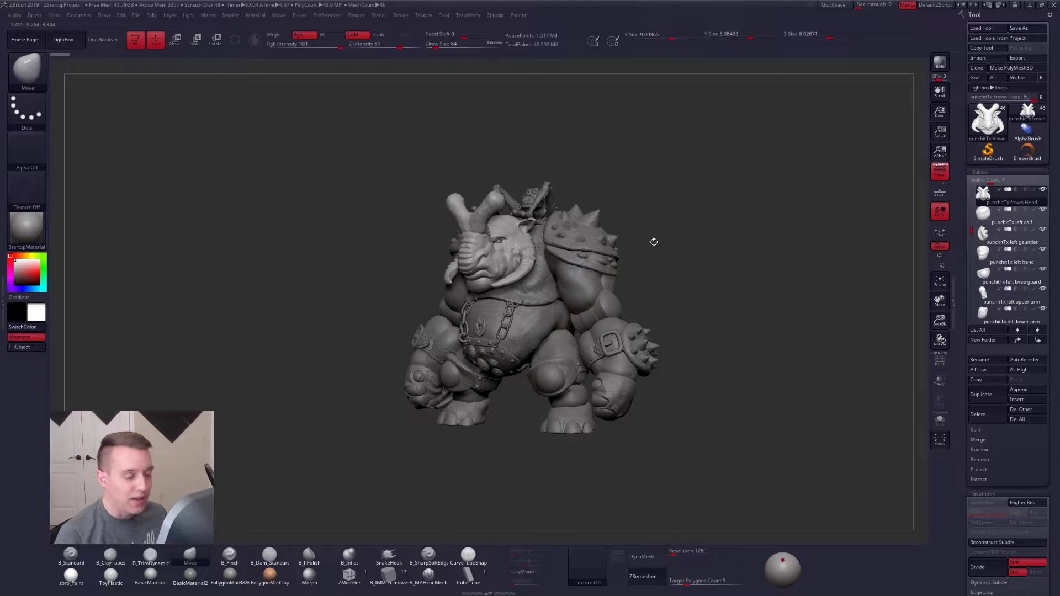
left_click_drag(591, 204, 578, 193)
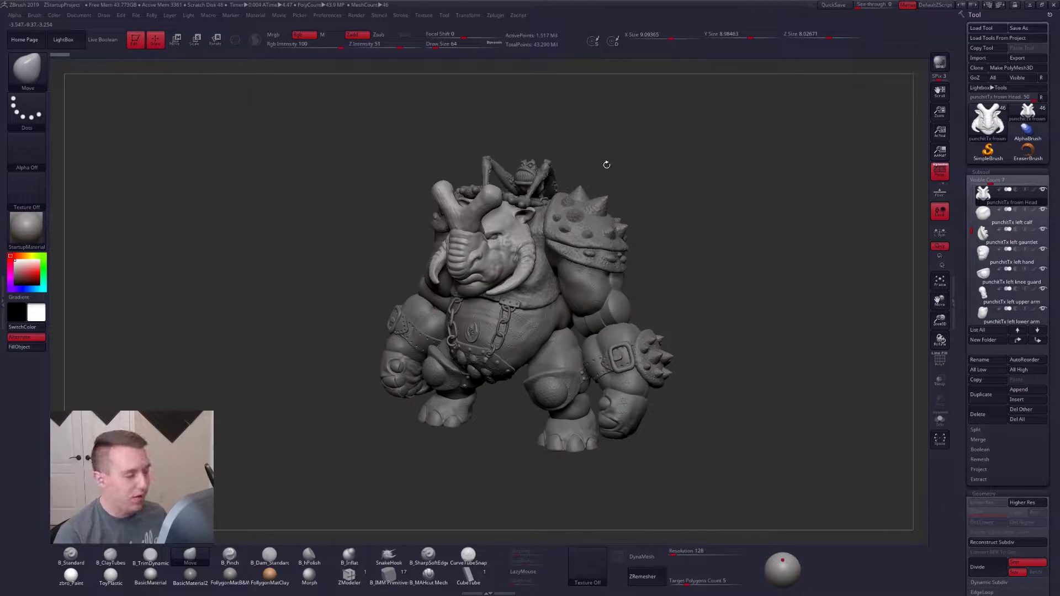
left_click(517, 177, "alt")
mouse_move(530, 188)
left_mouse_down()
mouse_move(612, 283)
mouse_move(581, 279)
left_mouse_up()
mouse_move(581, 279)
right_mouse_down()
mouse_move(598, 340)
mouse_move(597, 307)
mouse_move(566, 286)
right_mouse_up()
left_click(592, 283, "alt")
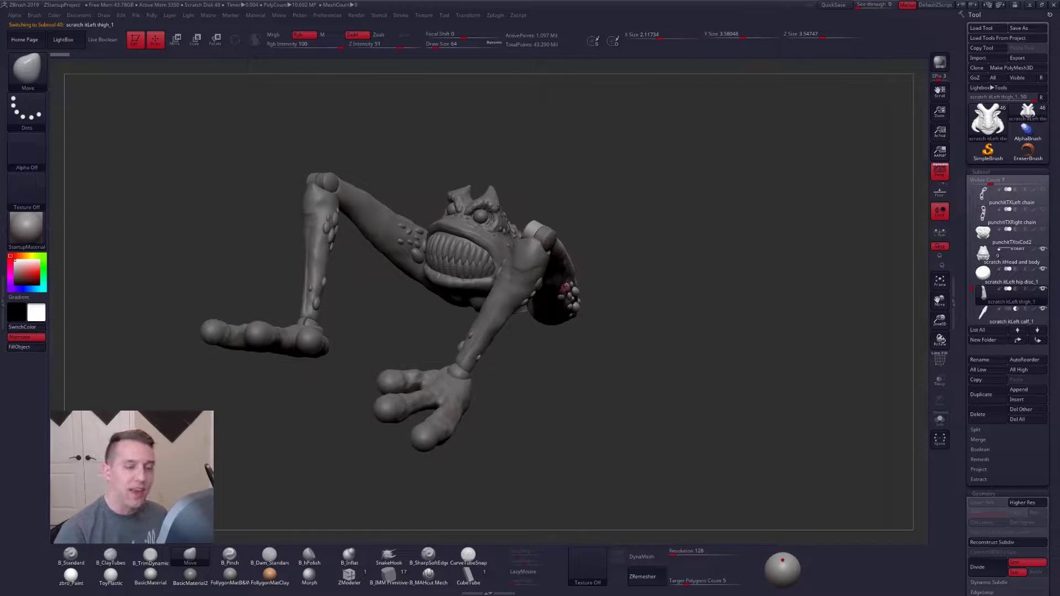
Limit the visible subtools to the left thigh and left calf, and solo the thigh
left_click_drag(973, 284, 974, 303)
right_click_drag(550, 247, 591, 395, "alt")
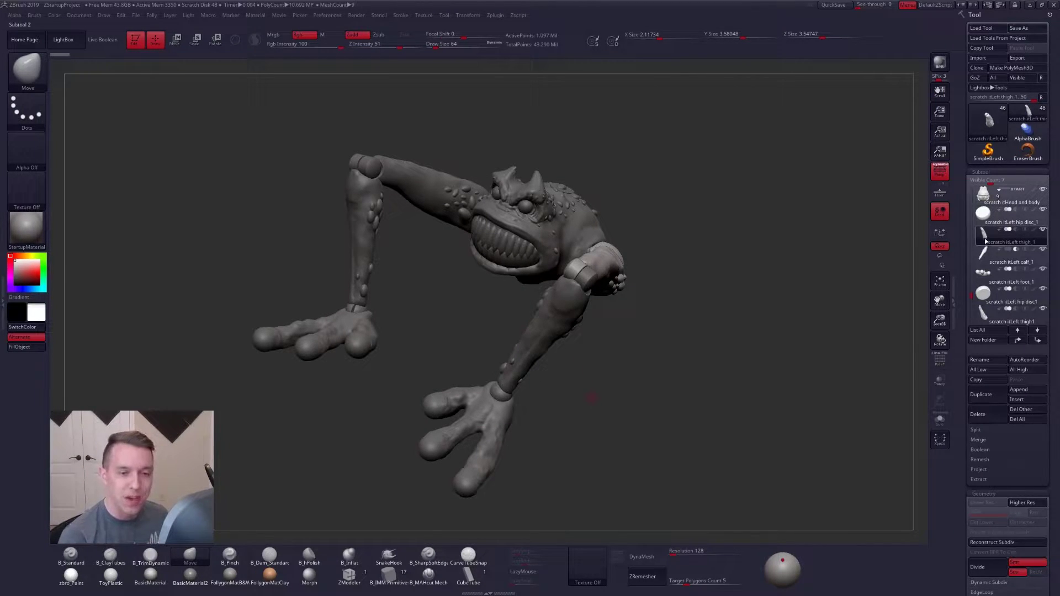
left_click(1043, 230)
left_click(987, 260)
left_click_drag(761, 303, 629, 311)
right_click_drag(629, 310, 522, 381, "alt")
left_click(598, 283, "alt")
right_click_drag(600, 280, 551, 339)
key("alt+s")
left_click_drag(551, 340, 623, 366)
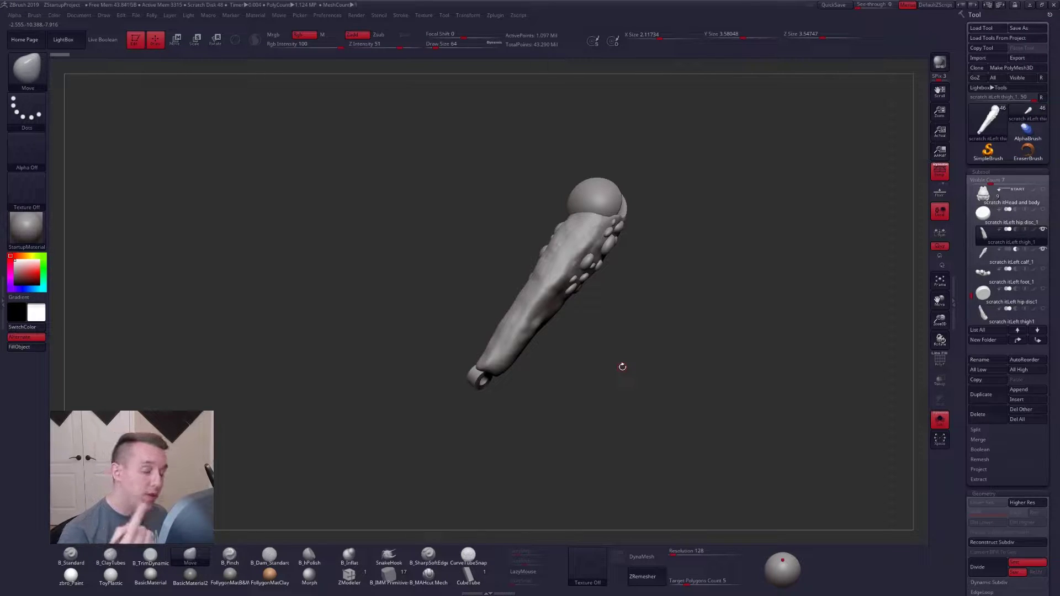
Assign polygroups to the thigh with Auto Groups and display them in polyframe
mouse_move(550, 304)
right_mouse_down()
mouse_move(585, 342)
mouse_move(574, 336)
right_mouse_up()
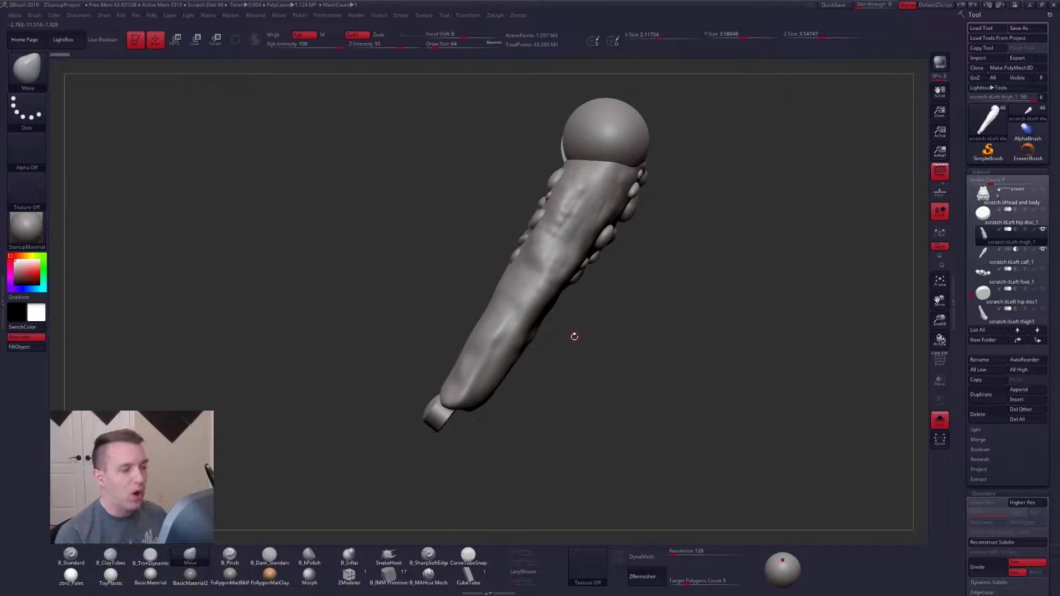
right_click_drag(576, 297, 594, 206)
key("shift+f")
key("shift+f")
right_click_drag(594, 207, 554, 310, "ctrl")
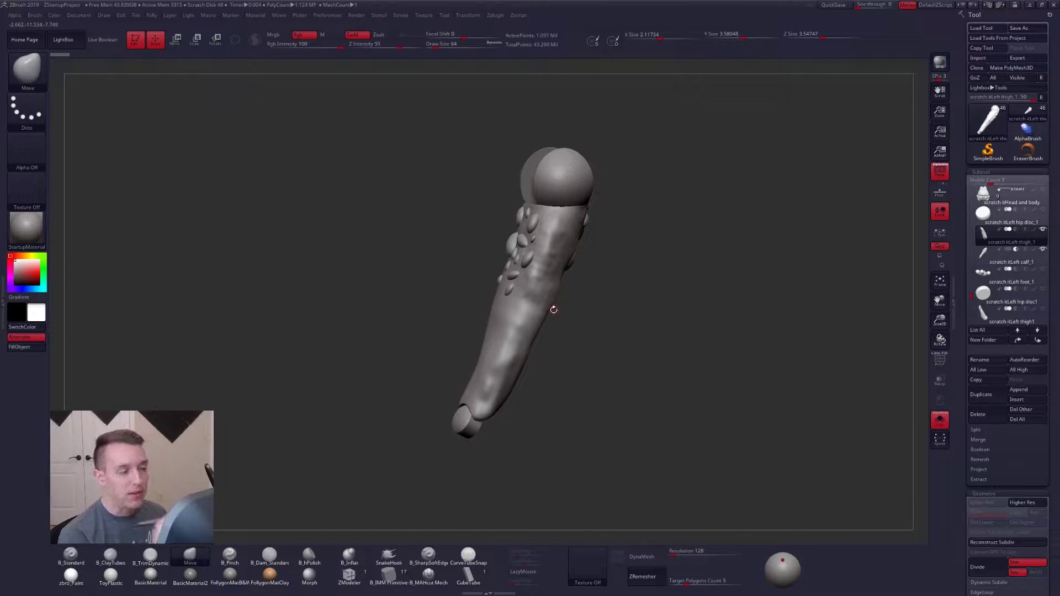
scroll(983, 276, "down", 15)
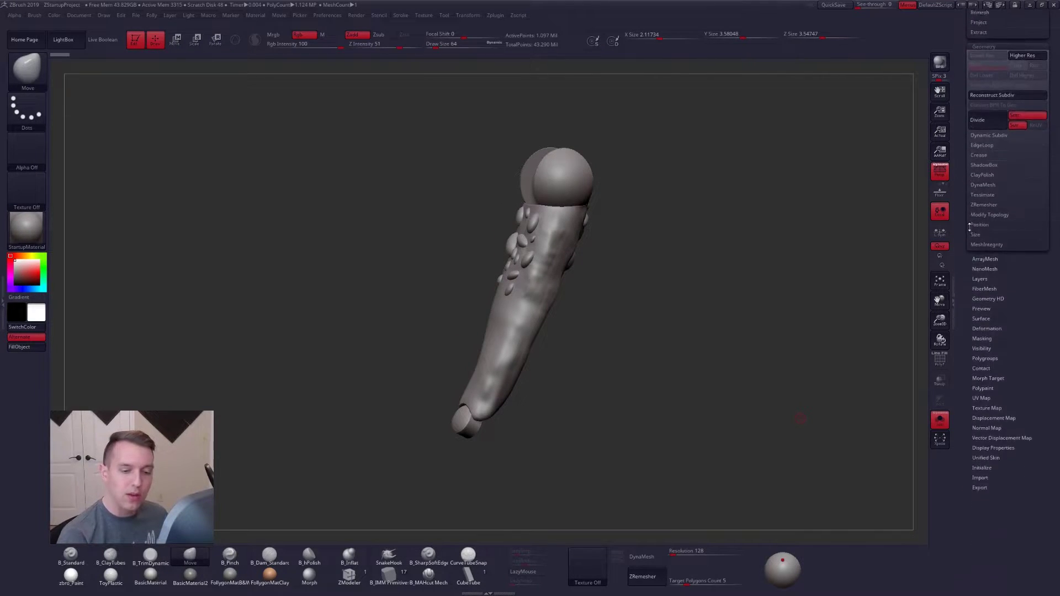
left_click(994, 252)
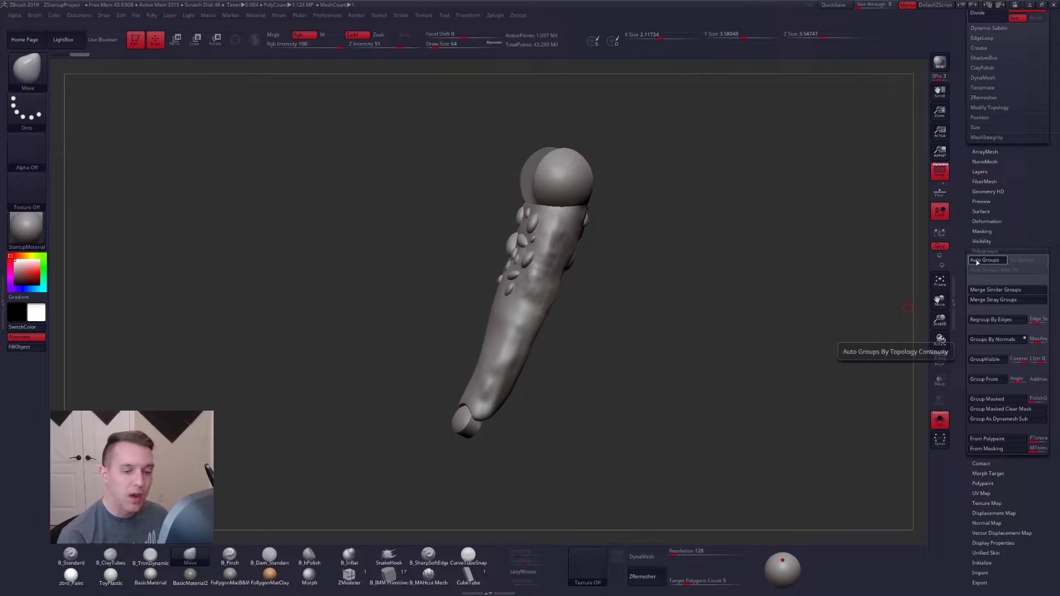
left_click(978, 260)
key("shift+f")
Inspect the thigh's polygroups, isolating one bump's group and restoring the full mesh
right_click_drag(538, 328, 635, 340)
right_click_drag(568, 248, 616, 259, "ctrl")
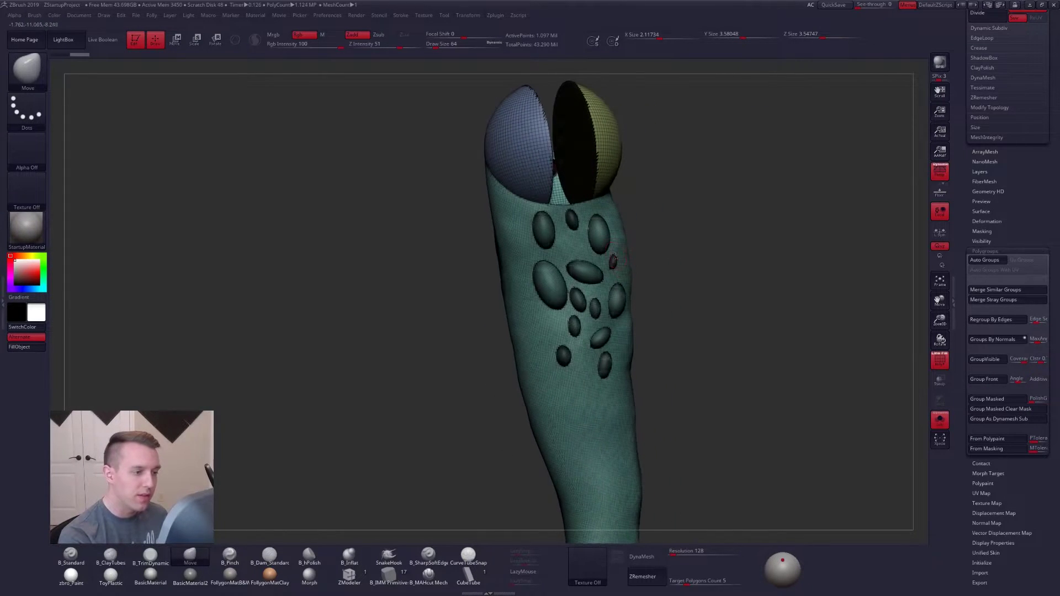
key("shift+f")
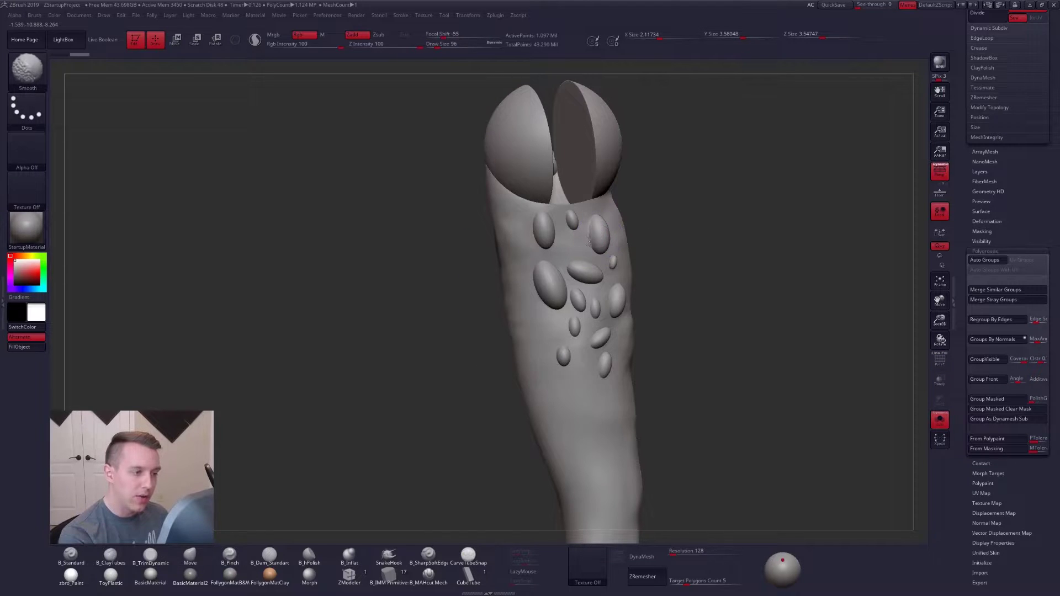
right_click_drag(574, 288, 691, 296, "alt")
key("shift+f")
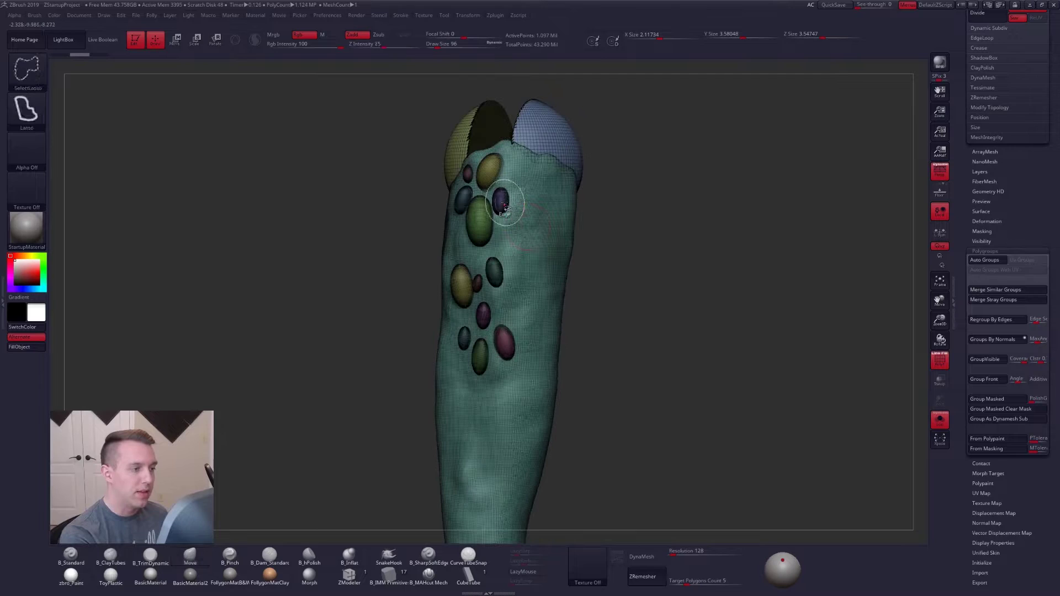
left_click(505, 204, "ctrl+shift")
left_click(577, 201, "ctrl+shift")
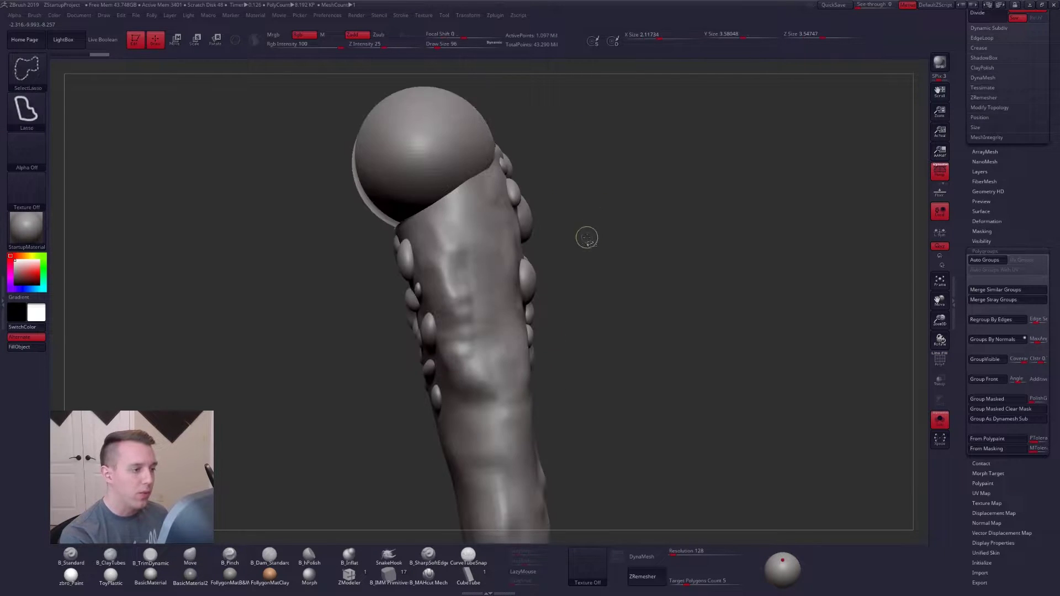
DynaMesh the thigh at a resolution of 552
key("f")
right_click_drag(560, 224, 658, 161, "alt")
key("f")
mouse_move(628, 433)
right_mouse_down()
mouse_move(576, 388)
mouse_move(546, 298)
mouse_move(562, 330)
right_mouse_up()
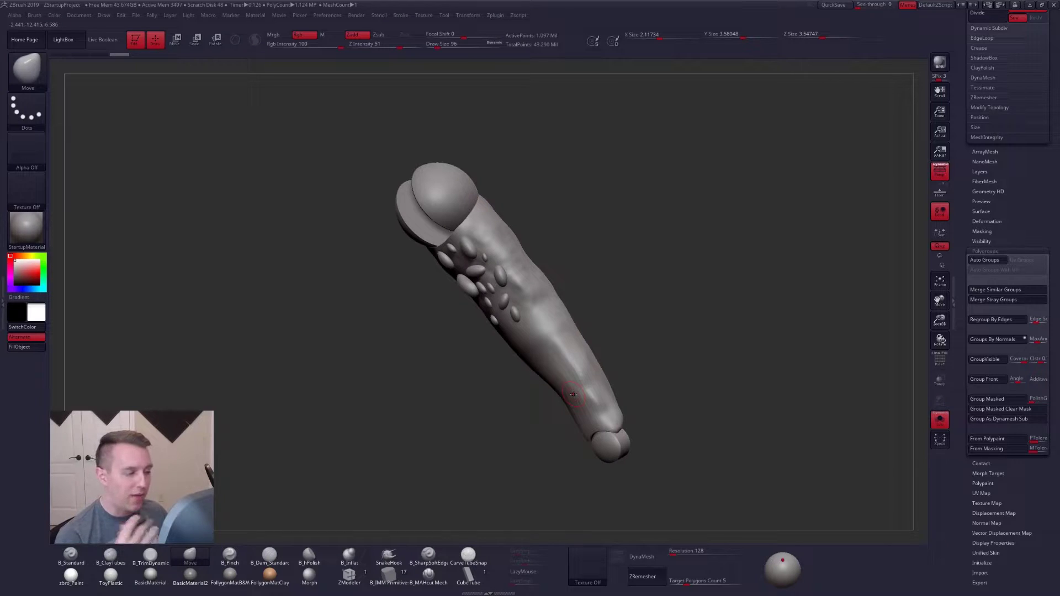
right_click_drag(707, 465, 714, 454)
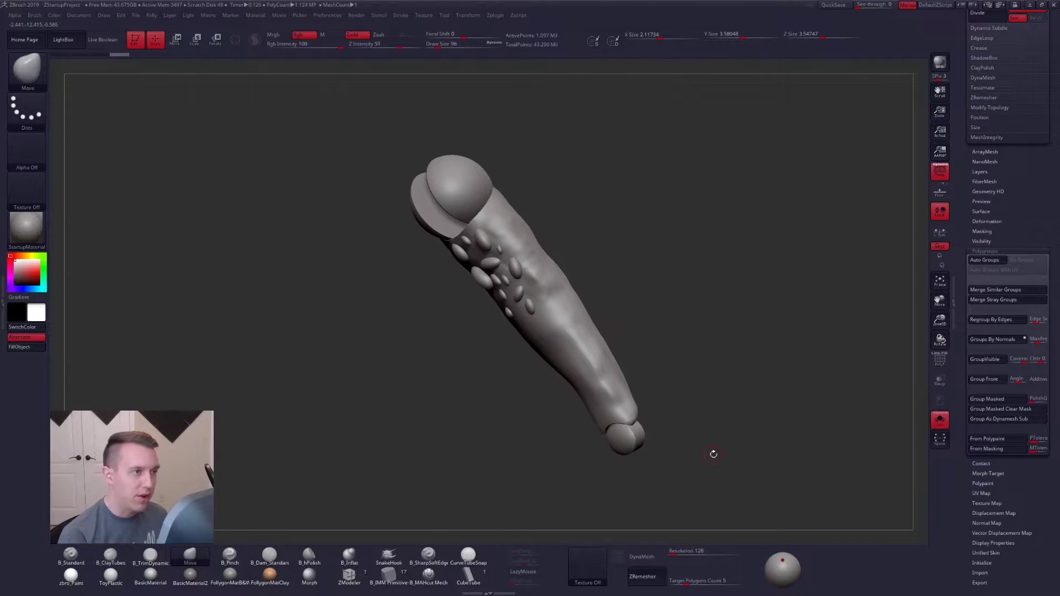
left_click_drag(674, 554, 681, 554)
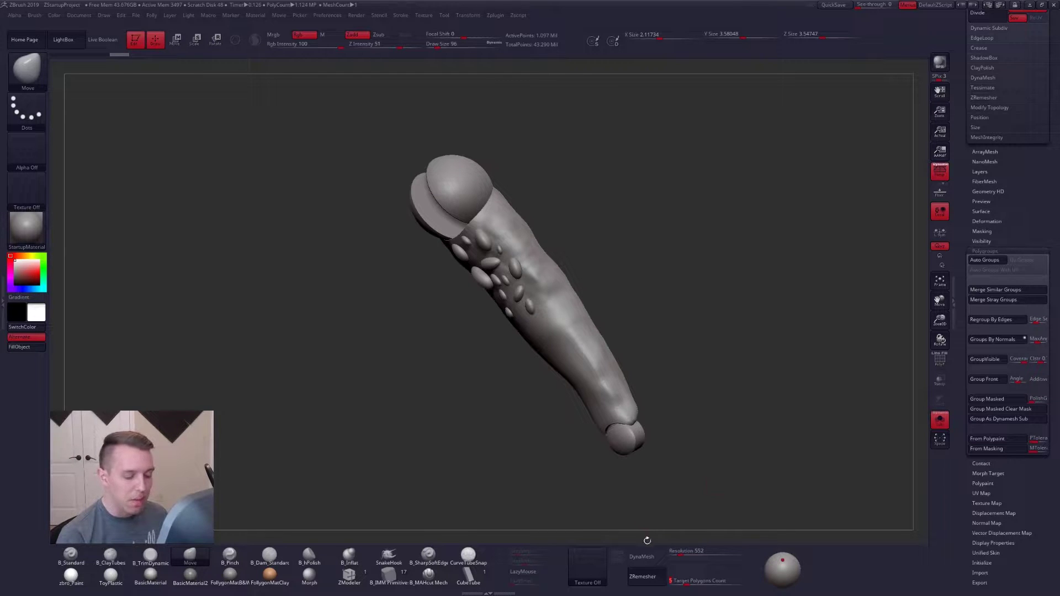
left_click_drag(666, 533, 665, 529, "ctrl")
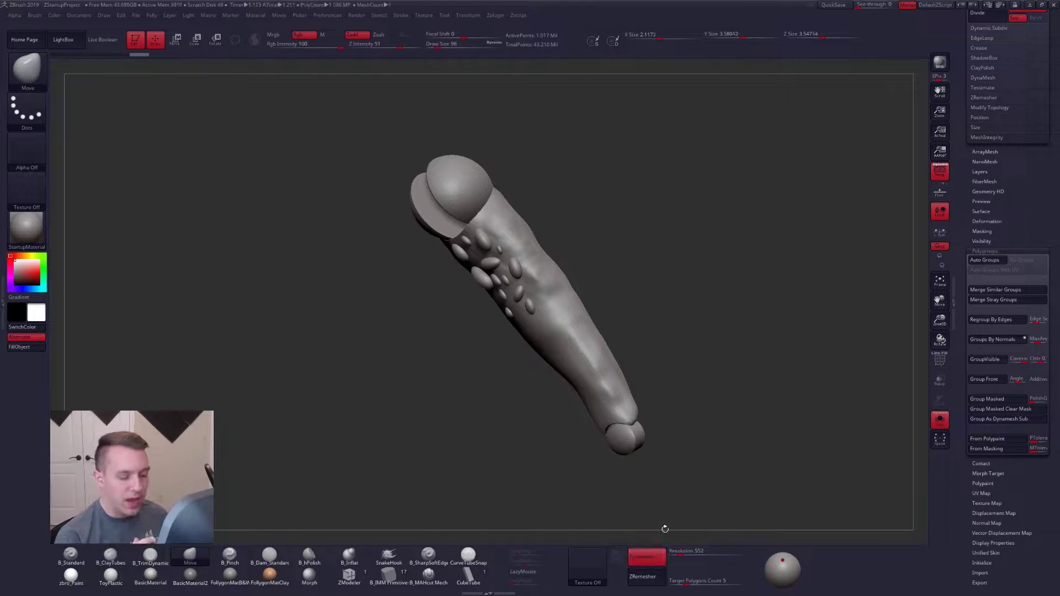
Turn on double-sided display for the thigh mesh
mouse_move(580, 361)
right_mouse_down()
mouse_move(542, 255)
mouse_move(562, 195)
mouse_move(573, 255)
right_mouse_up()
mouse_move(572, 255)
right_mouse_down("ctrl")
mouse_move(627, 295)
mouse_move(635, 272)
mouse_move(586, 243)
right_mouse_up("ctrl")
key("ctrl+shift+space")
left_click_drag(988, 389, 988, 122)
left_click(994, 275)
left_click(996, 302)
Temporarily hide portions of the thigh to inspect the mesh interior, and restore full visibility
right_click_drag(293, 342, 284, 291, "ctrl")
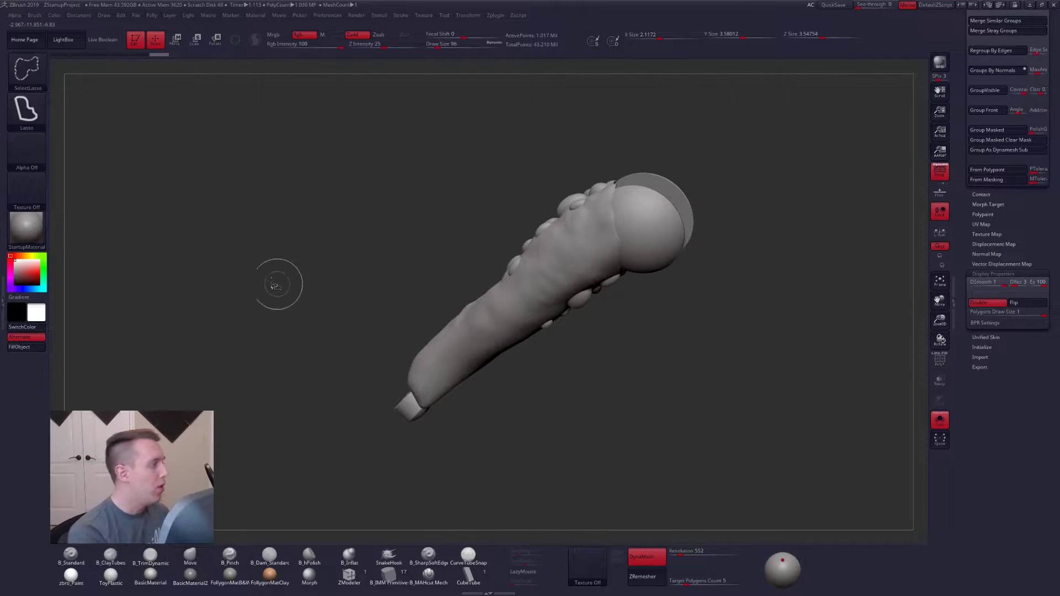
left_click(43, 77)
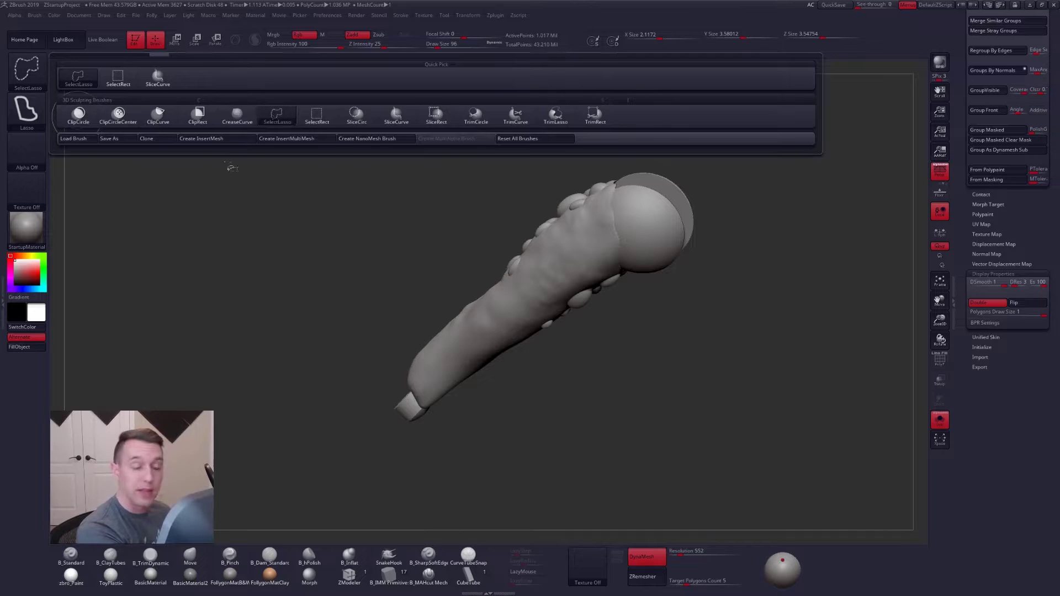
mouse_move(711, 183)
left_mouse_down("ctrl+shift")
mouse_move(556, 256)
mouse_move(355, 455)
mouse_move(692, 95)
mouse_move(758, 174)
left_mouse_up("ctrl+shift")
mouse_move(656, 227)
right_mouse_down()
mouse_move(655, 246)
mouse_move(598, 271)
mouse_move(592, 242)
mouse_move(585, 248)
mouse_move(585, 289)
right_mouse_up()
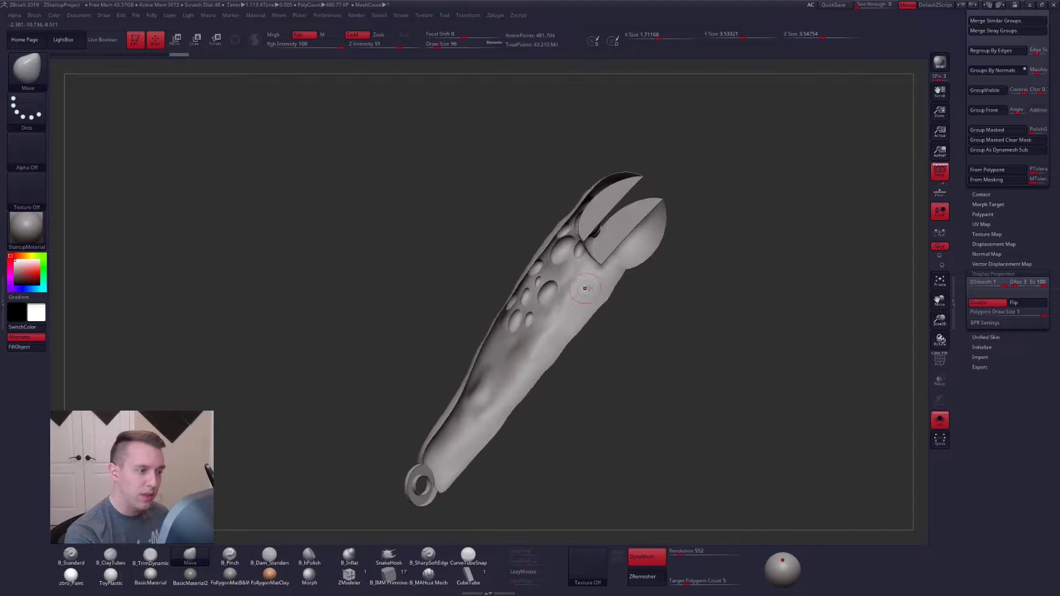
mouse_move(649, 307)
left_mouse_down("ctrl+shift")
mouse_move(706, 155)
mouse_move(752, 172)
left_mouse_up("ctrl+shift")
right_click_drag(608, 264, 574, 288)
mouse_move(618, 224)
left_mouse_down("ctrl+shift")
mouse_move(517, 319)
mouse_move(527, 324)
left_mouse_up("ctrl+shift")
mouse_move(597, 280)
right_mouse_down()
mouse_move(537, 360)
mouse_move(560, 269)
mouse_move(580, 342)
mouse_move(590, 278)
right_mouse_up()
mouse_move(662, 433)
right_mouse_down()
mouse_move(687, 411)
mouse_move(644, 417)
right_mouse_up()
left_click(674, 377, "ctrl+shift")
mouse_move(651, 342)
right_mouse_down()
mouse_move(564, 322)
mouse_move(683, 338)
mouse_move(630, 353)
right_mouse_up()
right_click_drag(671, 434, 626, 359, "alt")
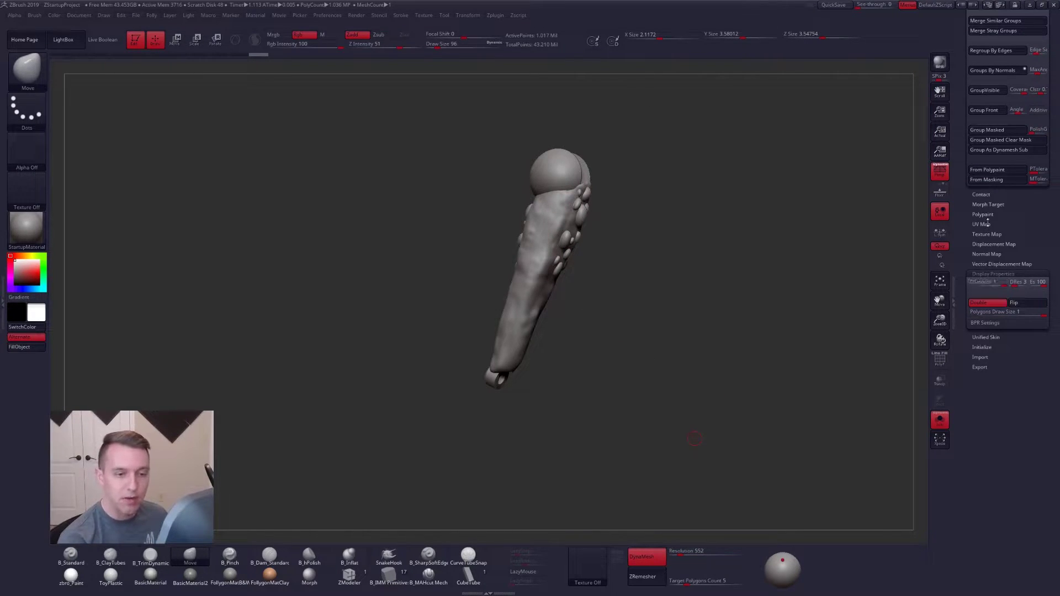
Leave solo mode to show the left thigh together with the calf
left_click_drag(986, 225, 978, 401)
key("alt+s")
left_click_drag(604, 378, 653, 355)
mouse_move(613, 165)
left_mouse_down()
mouse_move(599, 229)
mouse_move(639, 234)
mouse_move(628, 316)
mouse_move(597, 352)
left_mouse_up()
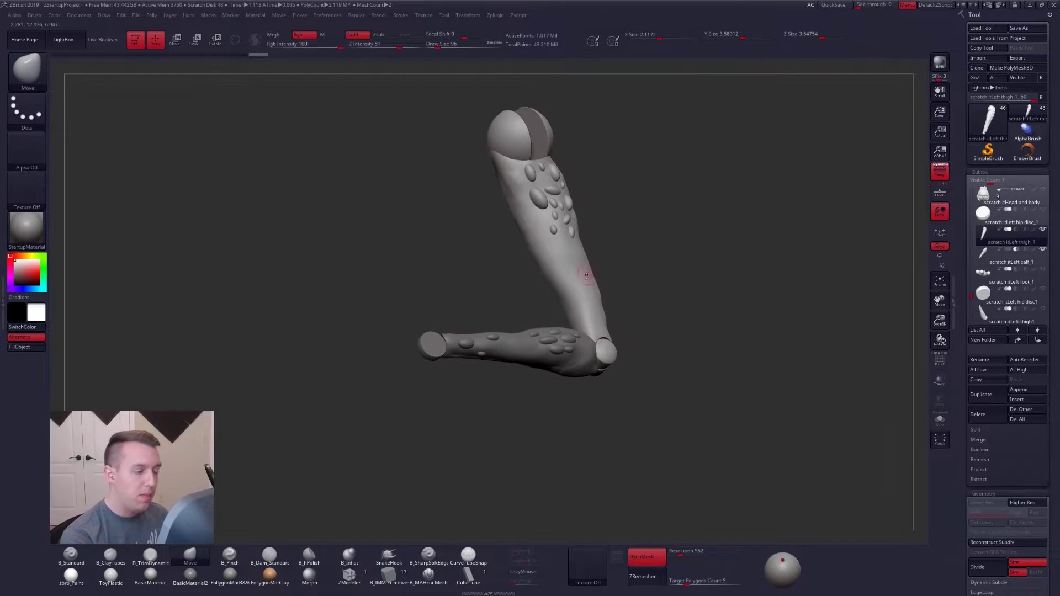
left_click_drag(588, 274, 573, 306, "alt")
left_click_drag(567, 334, 699, 344)
left_click_drag(574, 361, 624, 367)
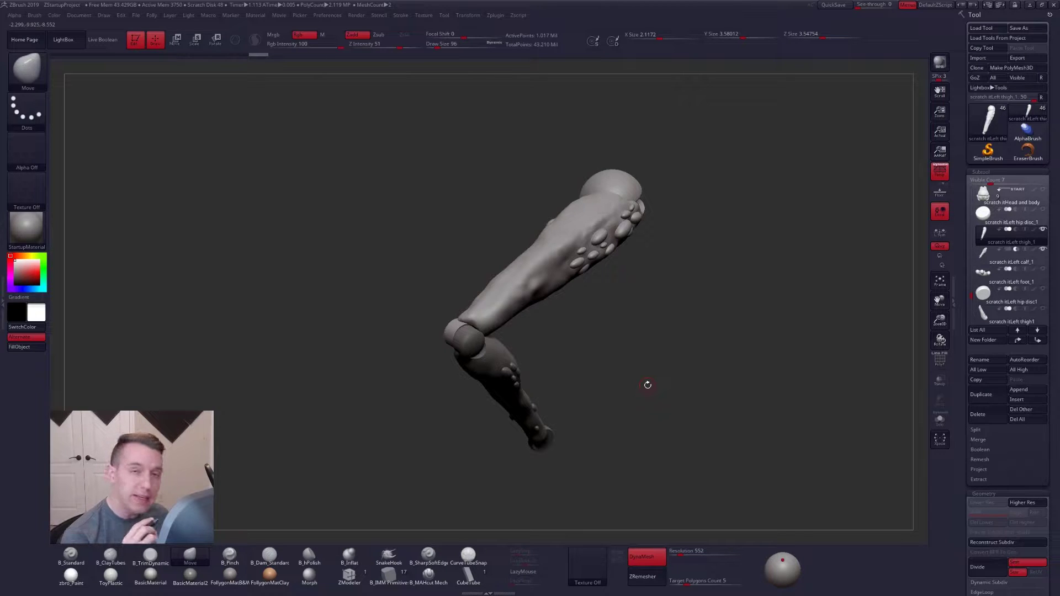
left_click_drag(647, 385, 562, 294)
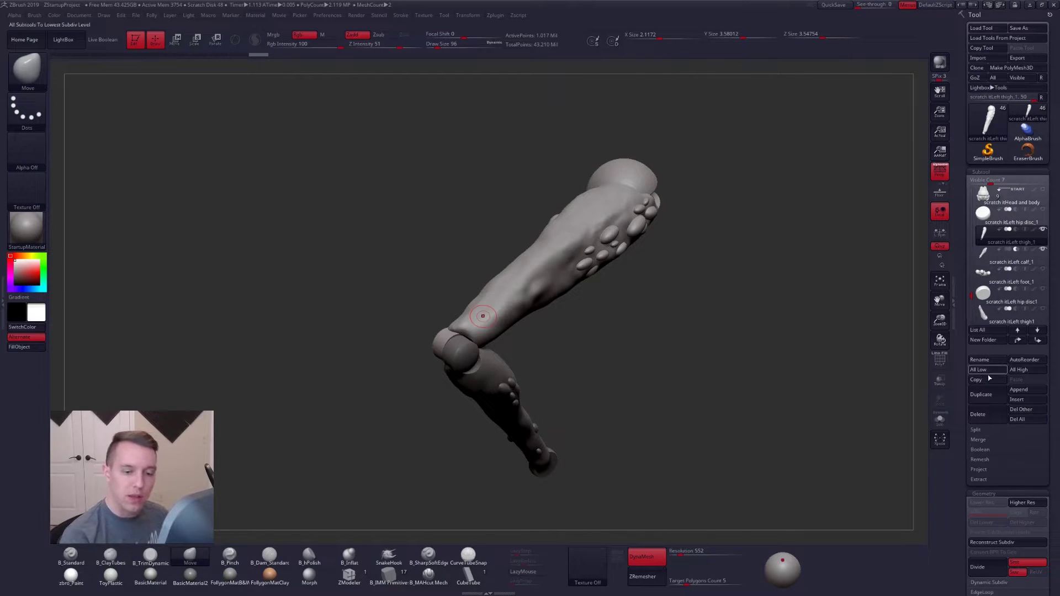
Open the Boolean options and turn on Live Boolean to preview the calf subtracted from the thigh
left_click(997, 452)
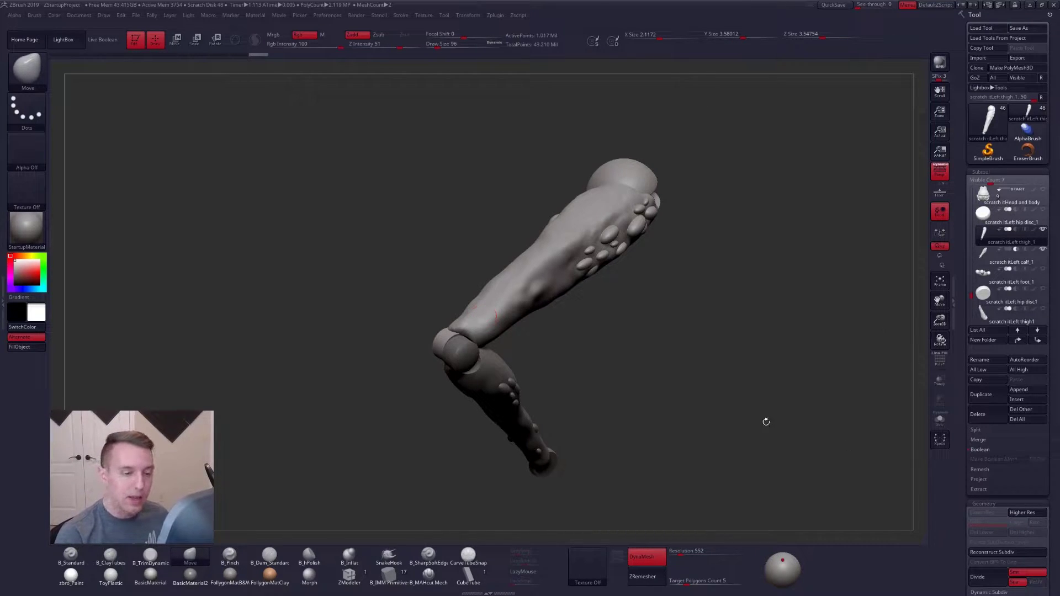
left_click_drag(575, 385, 612, 366)
left_click(112, 42)
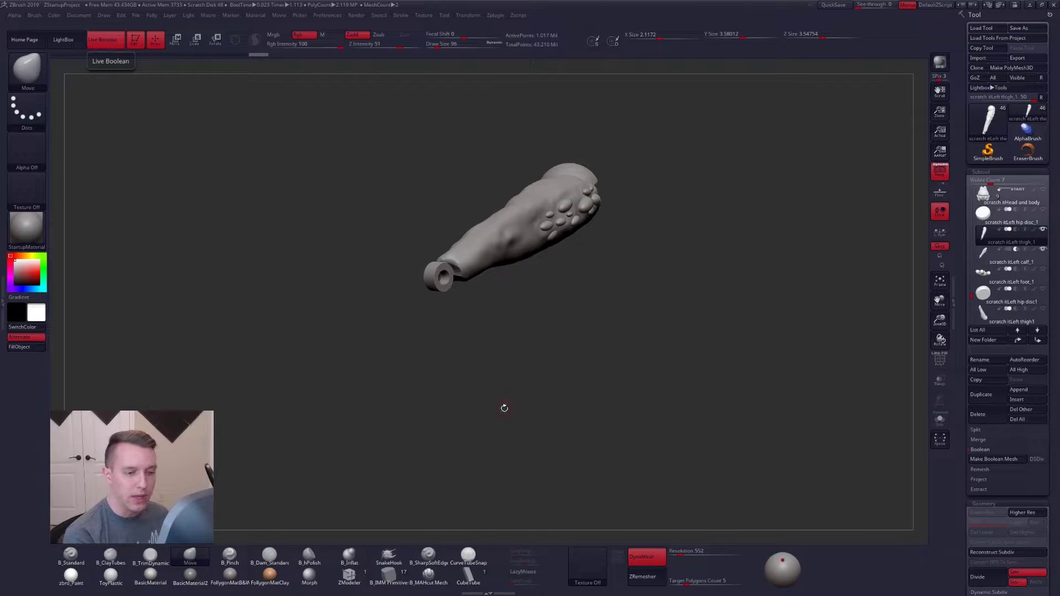
left_click_drag(502, 407, 598, 392)
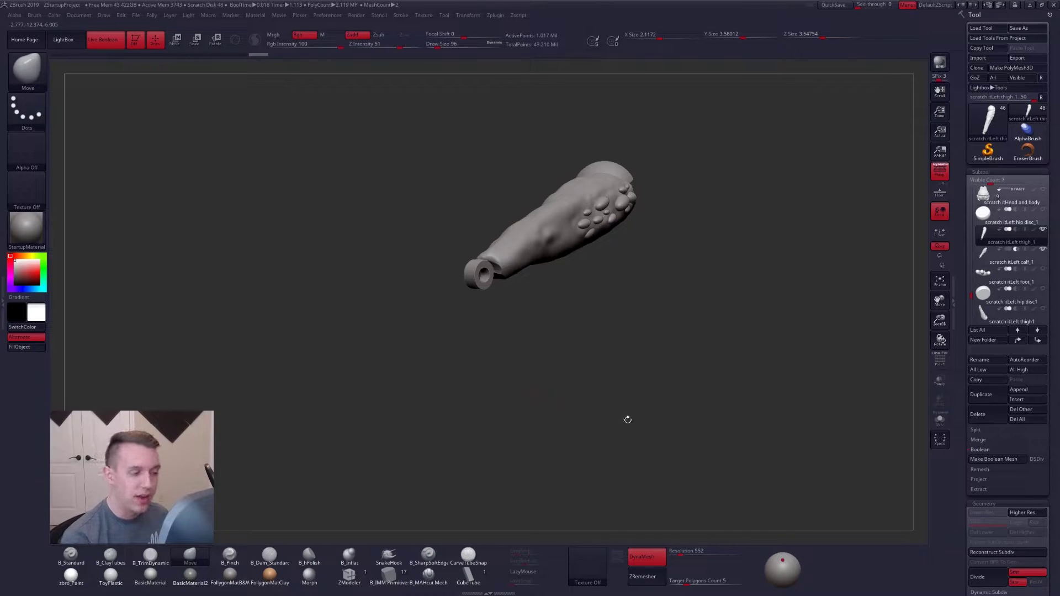
mouse_move(1010, 253)
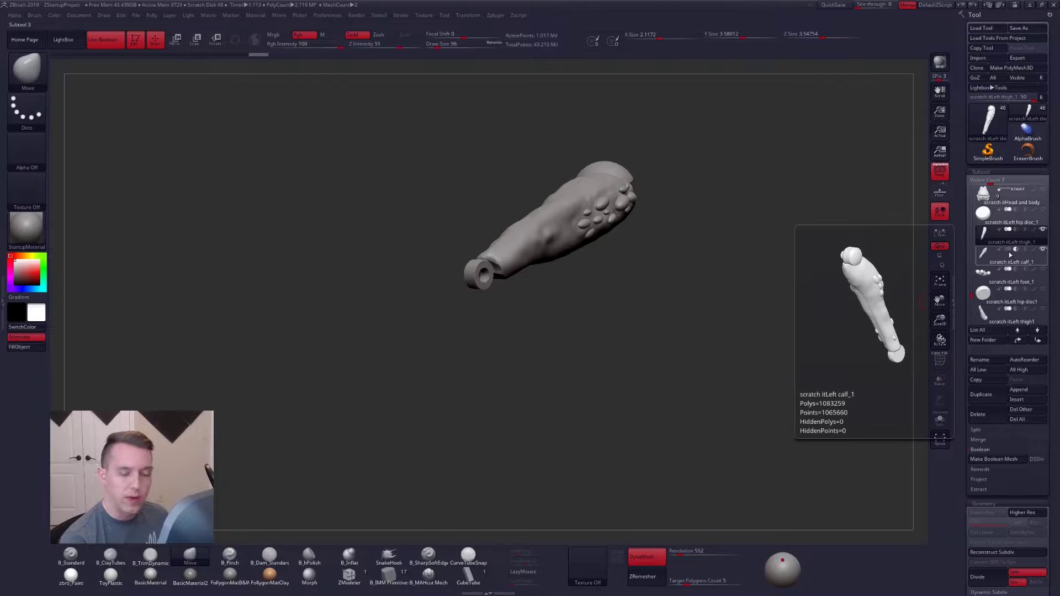
mouse_move(596, 331)
left_mouse_down()
mouse_move(579, 288)
mouse_move(638, 333)
left_mouse_up()
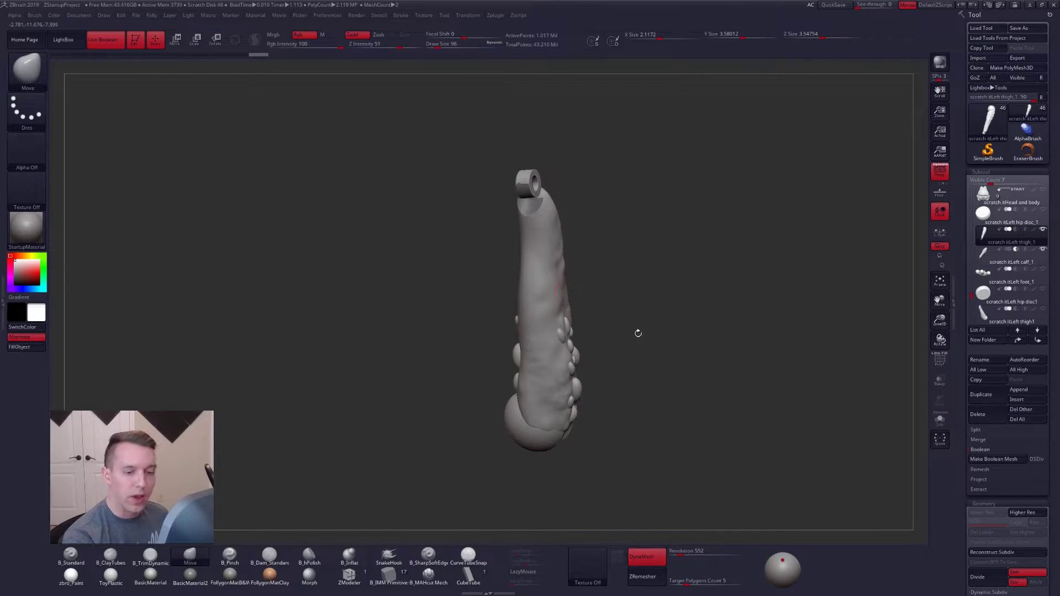
Examine the thigh's knee joint up close, comparing it with Live Boolean off and on
left_click(939, 426)
left_click(938, 428)
key("g")
key("g")
right_click_drag(536, 189, 544, 294, "ctrl")
left_click_drag(789, 295, 727, 303)
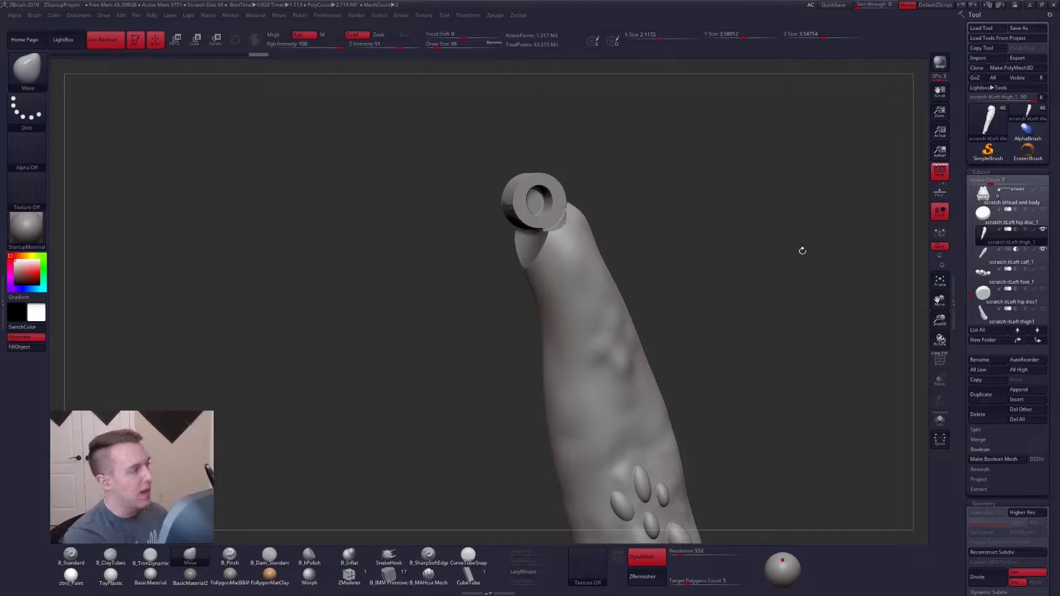
left_click(108, 42)
right_click_drag(522, 269, 543, 320)
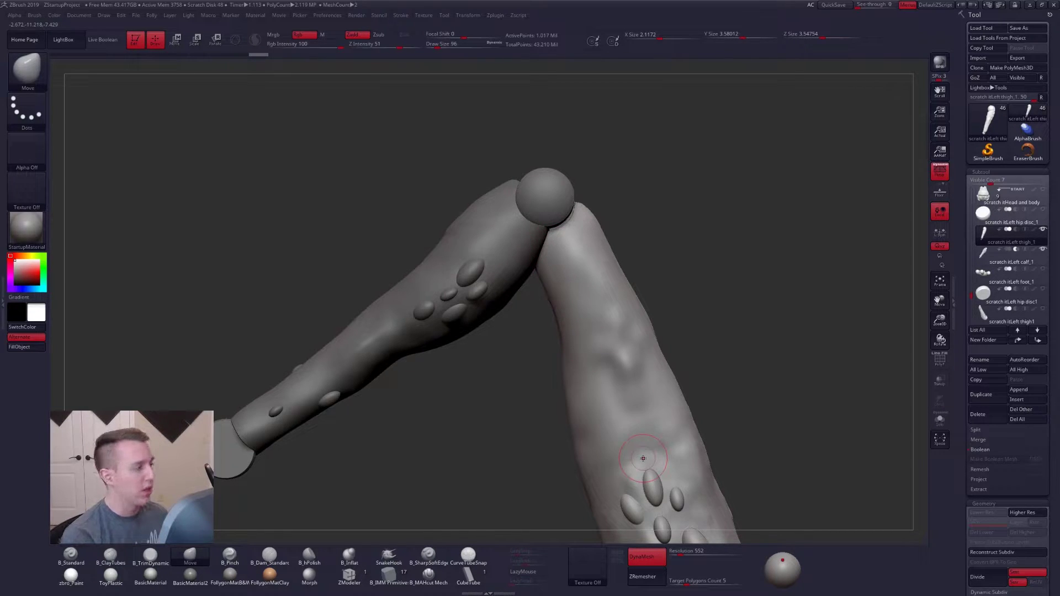
left_click(110, 40)
left_click_drag(298, 93, 481, 98)
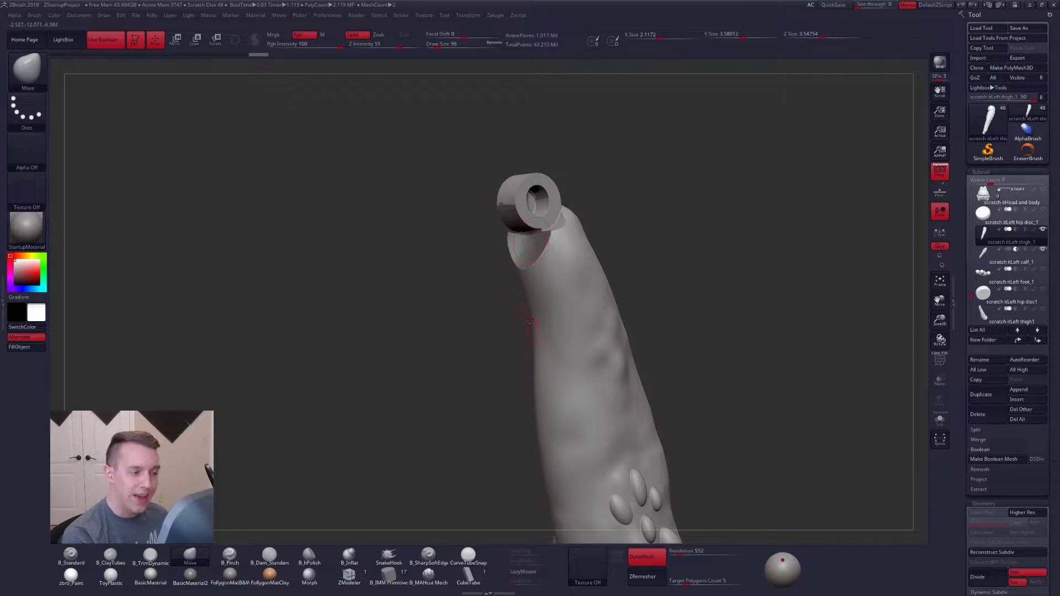
Inspect the cut-out ring and socket at the thigh's knee end from several angles
mouse_move(542, 278)
right_mouse_down()
mouse_move(550, 363)
mouse_move(535, 237)
right_mouse_up()
key("ctrl")
mouse_move(535, 235)
left_mouse_down("ctrl")
mouse_move(530, 265)
mouse_move(554, 367)
mouse_move(535, 350)
left_mouse_up("ctrl")
right_click_drag(547, 298, 558, 260)
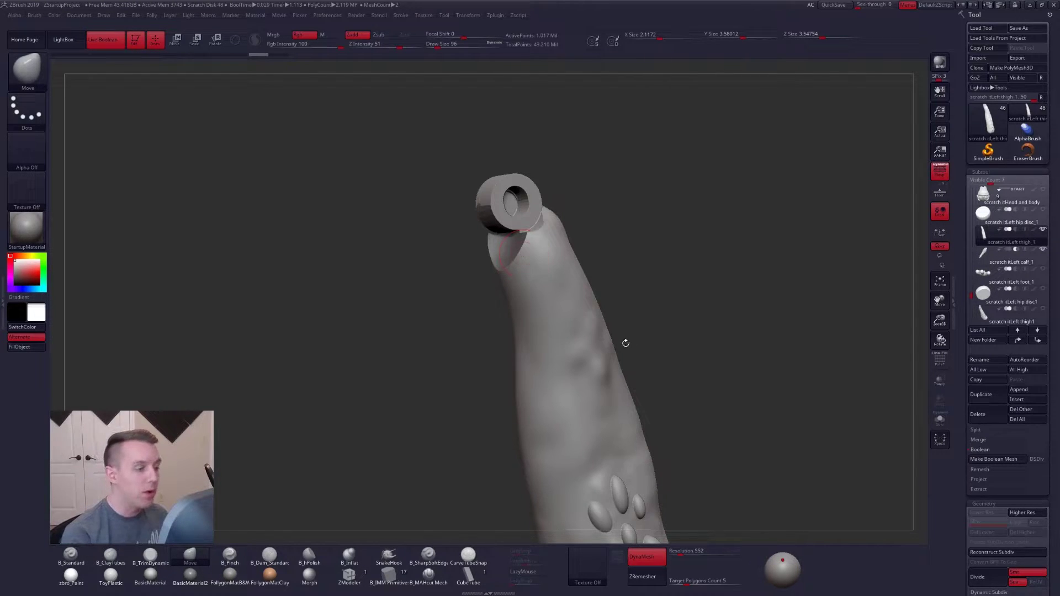
mouse_move(625, 343)
left_mouse_down()
mouse_move(607, 327)
mouse_move(629, 324)
left_mouse_up()
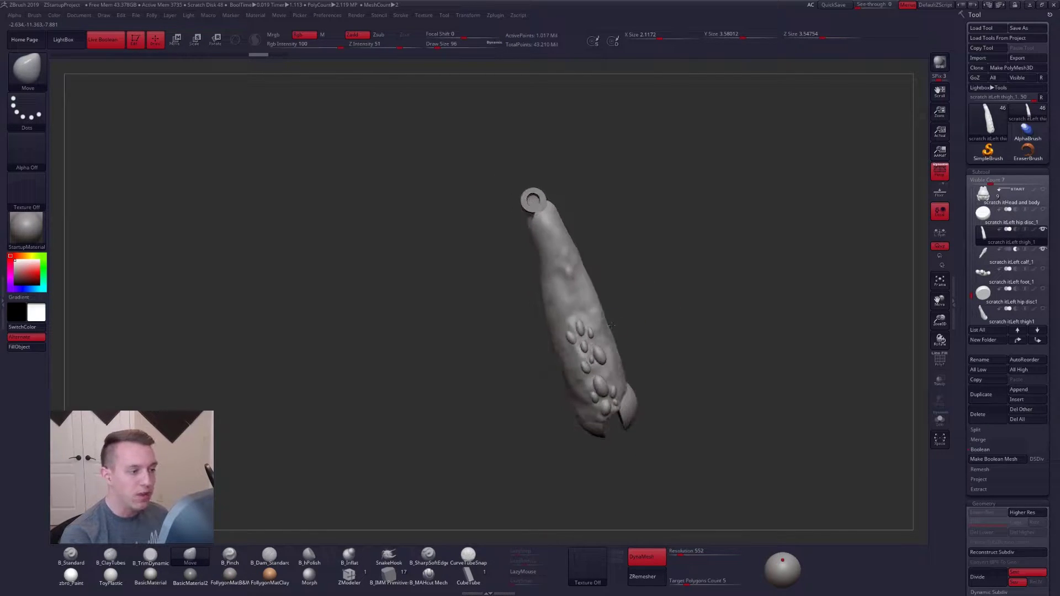
left_click_drag(636, 395, 635, 391)
left_click_drag(628, 324, 635, 395)
left_click_drag(635, 391, 635, 470, "alt")
left_click_drag(599, 353, 579, 322)
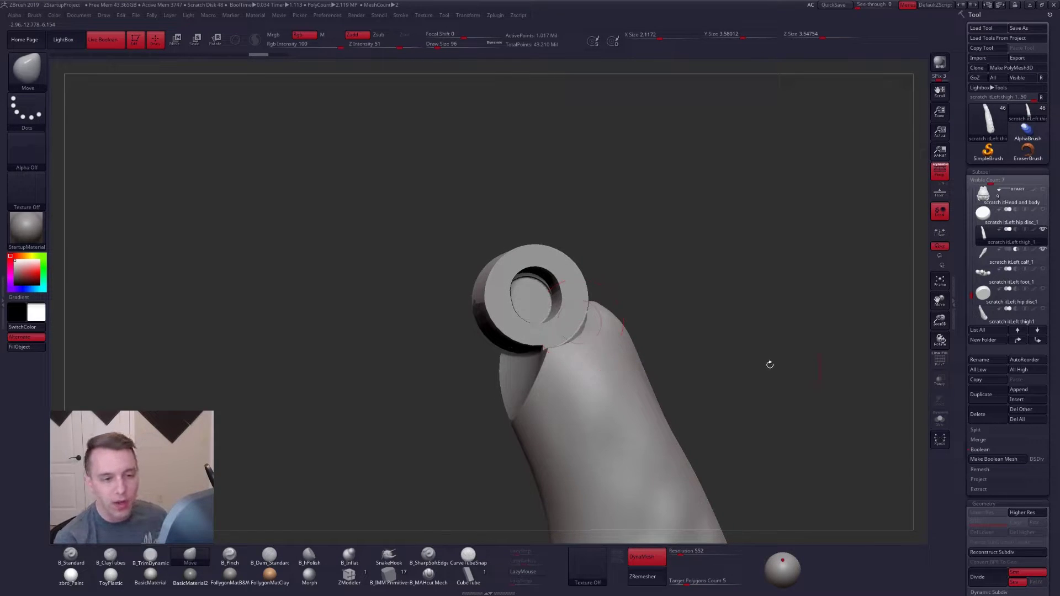
Select the left calf, show it in solo mode and examine the peg and disc of its knee joint
left_click(563, 292, "alt")
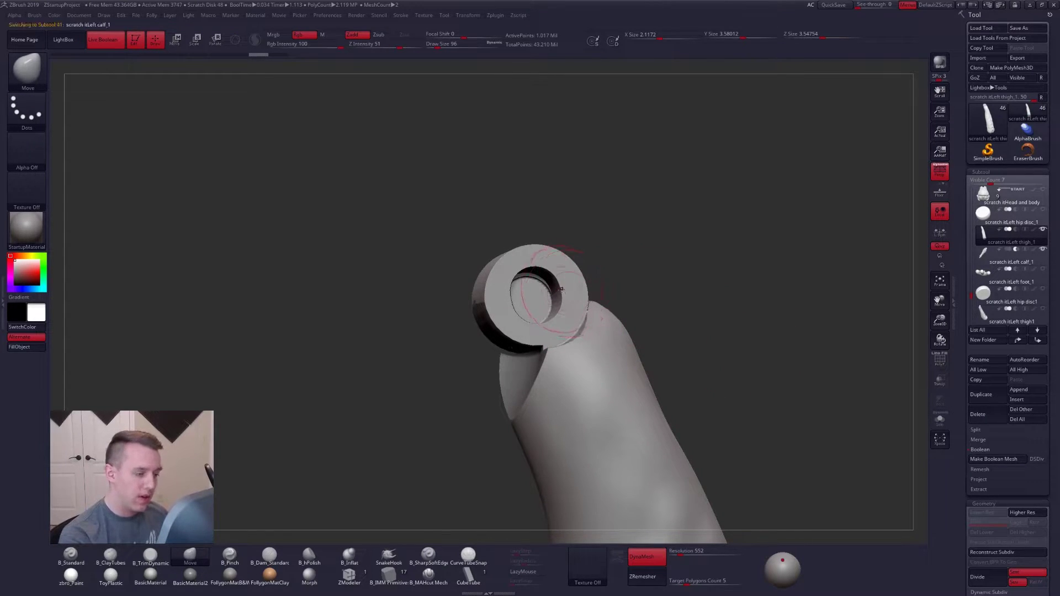
key("alt+s")
left_click_drag(613, 307, 583, 315)
right_click_drag(547, 338, 629, 346, "alt")
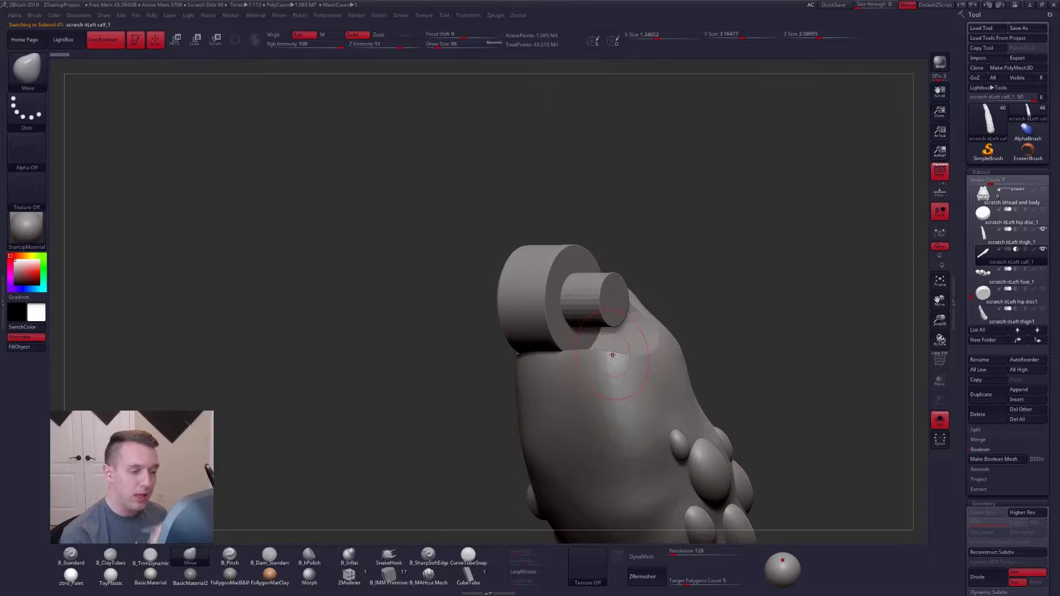
Switch back to the left thigh and inspect its knee ring, the socket hole and the whole limb
left_click(1007, 238)
left_click_drag(604, 292, 626, 298)
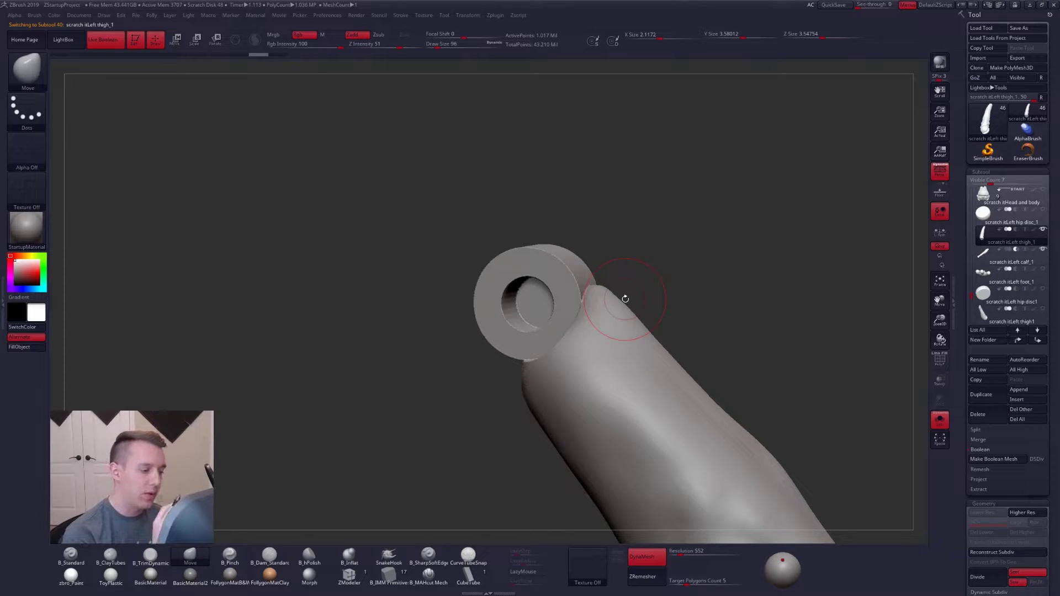
left_click_drag(625, 299, 570, 311)
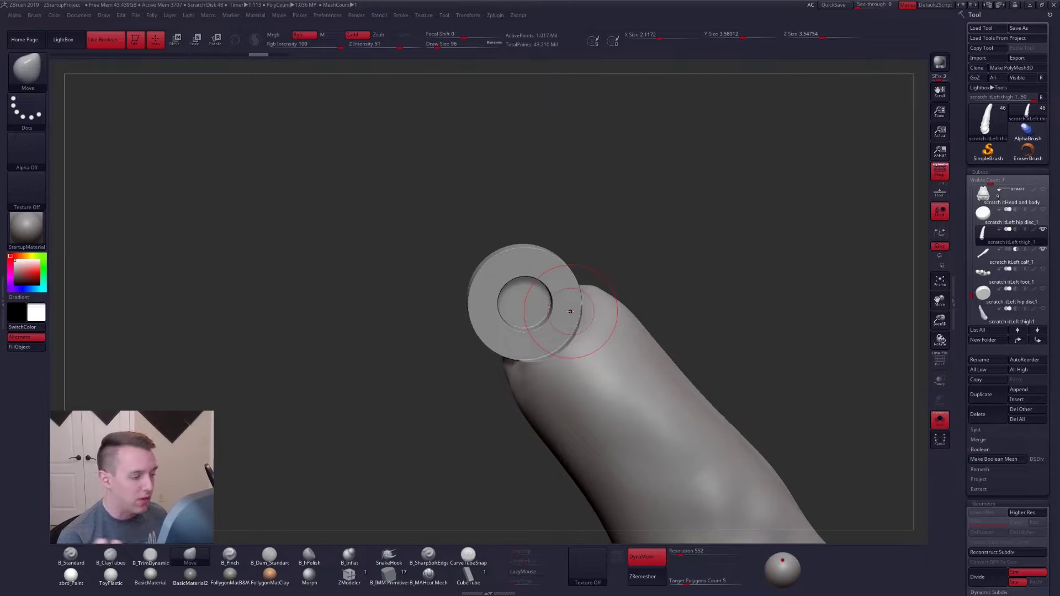
right_click_drag(542, 293, 561, 270, "alt")
right_click_drag(680, 343, 574, 235, "ctrl")
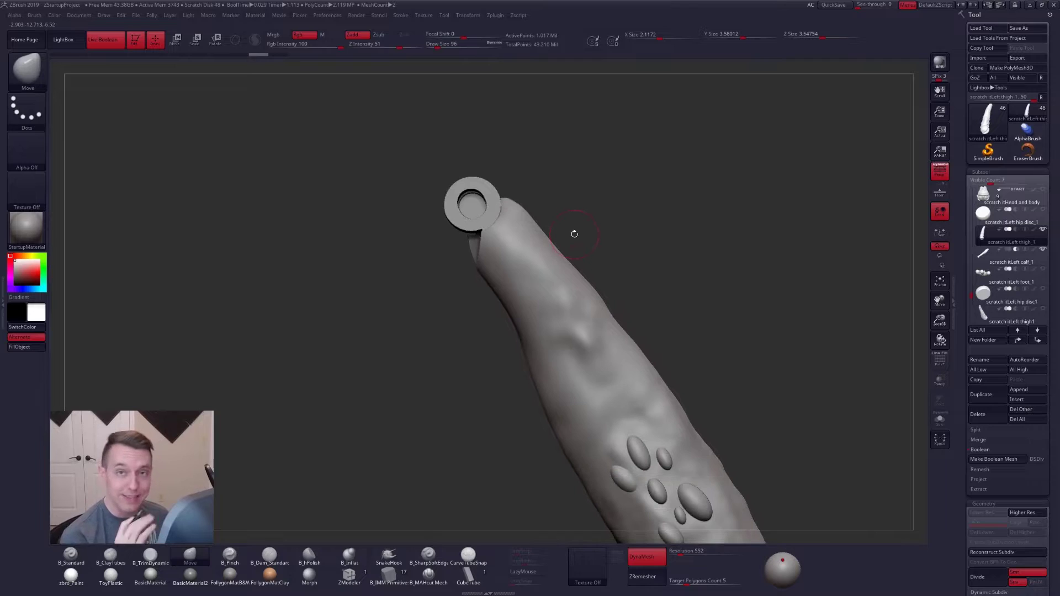
right_click_drag(570, 346, 558, 292)
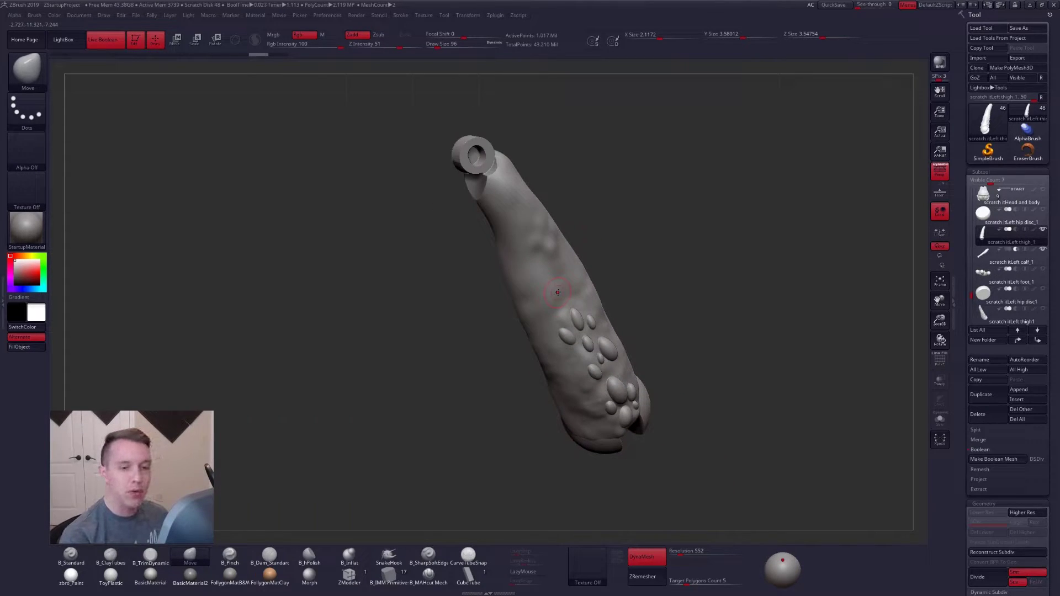
Toggle Live Boolean off and on, make a Boolean mesh from the thigh and calf, and open the resulting tool
left_click(109, 42)
left_click(109, 43)
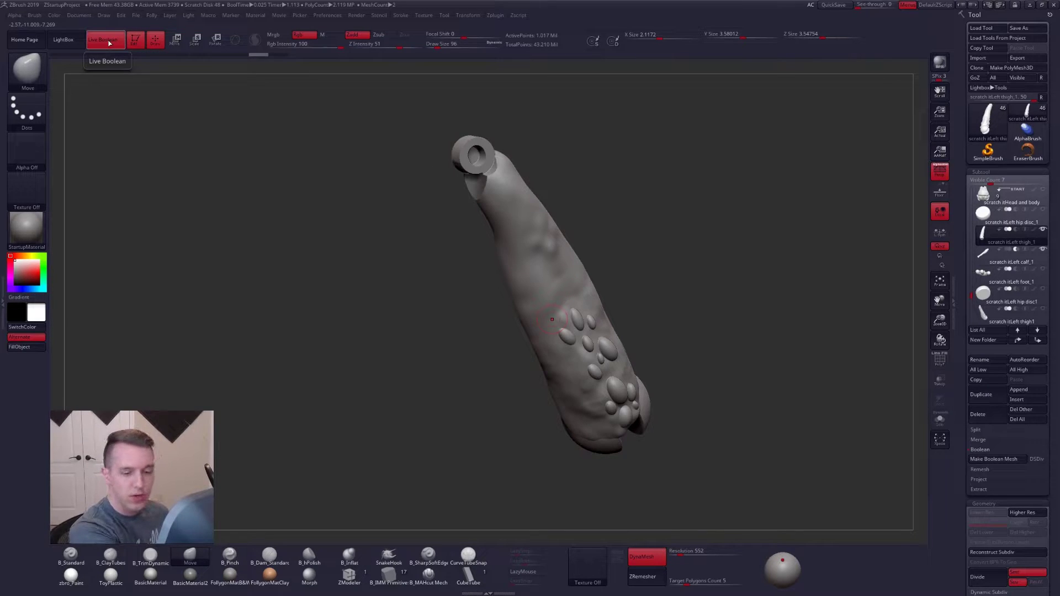
left_click(1000, 460)
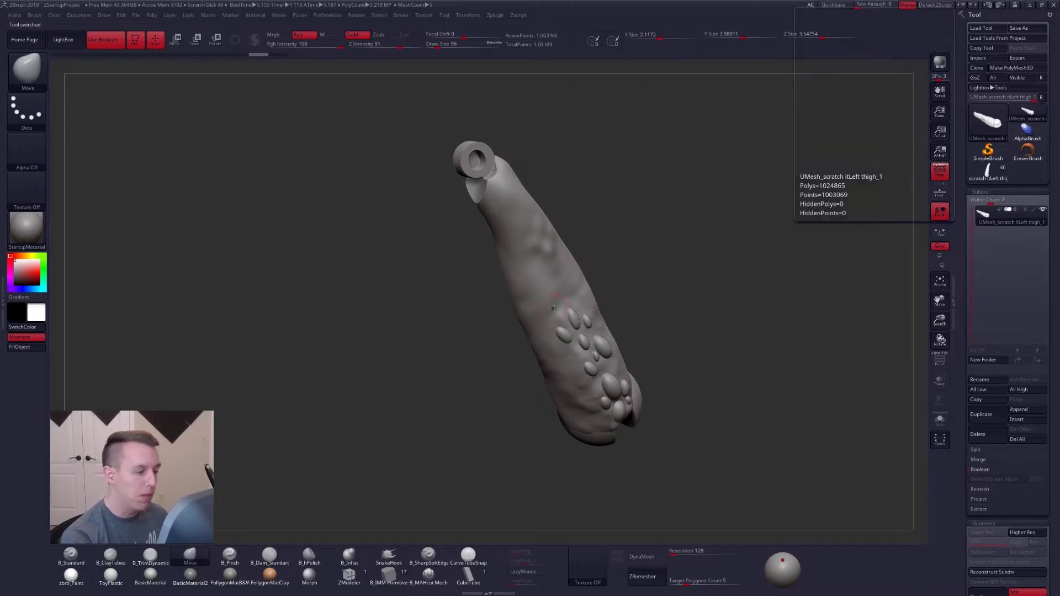
left_click(1028, 113)
left_click_drag(574, 325, 615, 409)
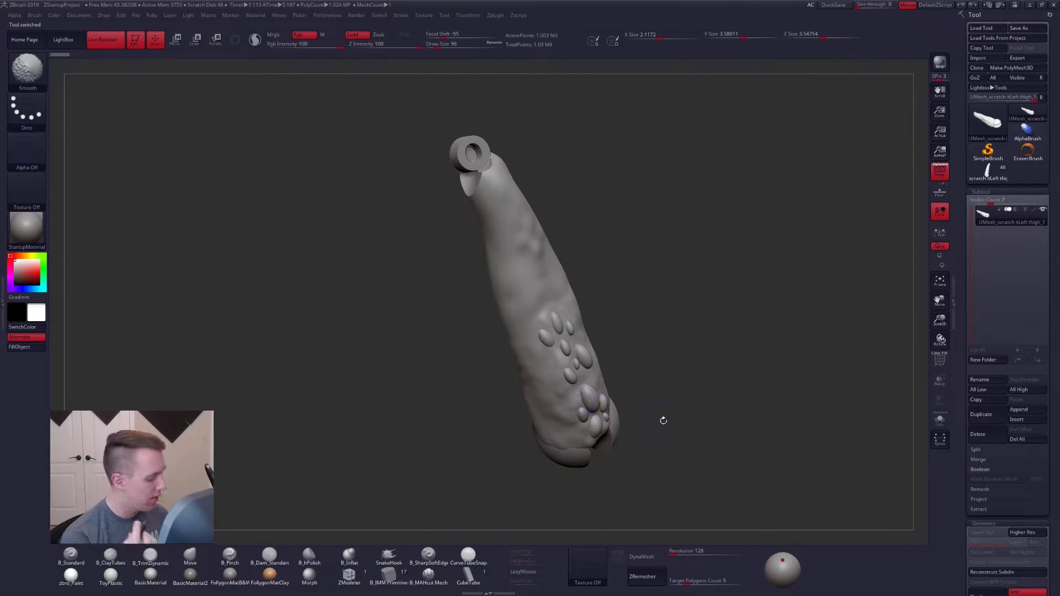
Examine the Boolean mesh's topology and polygroups around the knee cut with PolyFrame, and hide the wireframe again
key("shift+f")
right_click_drag(555, 396, 663, 381)
mouse_move(505, 180)
right_mouse_down("ctrl")
mouse_move(517, 226)
mouse_move(571, 228)
mouse_move(569, 188)
right_mouse_up("ctrl")
right_click_drag(569, 188, 489, 207)
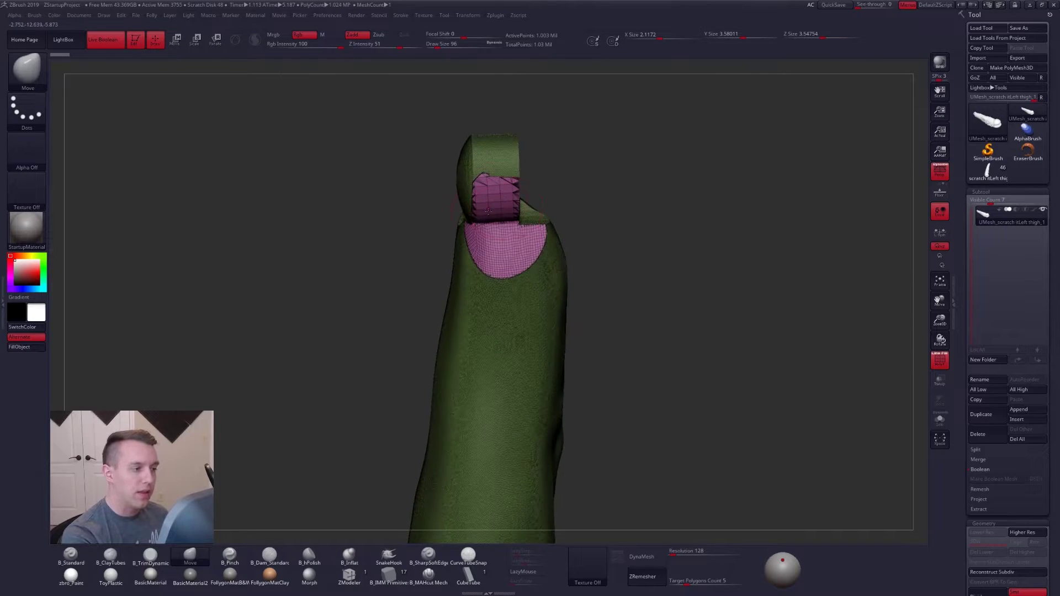
right_click_drag(517, 243, 565, 271)
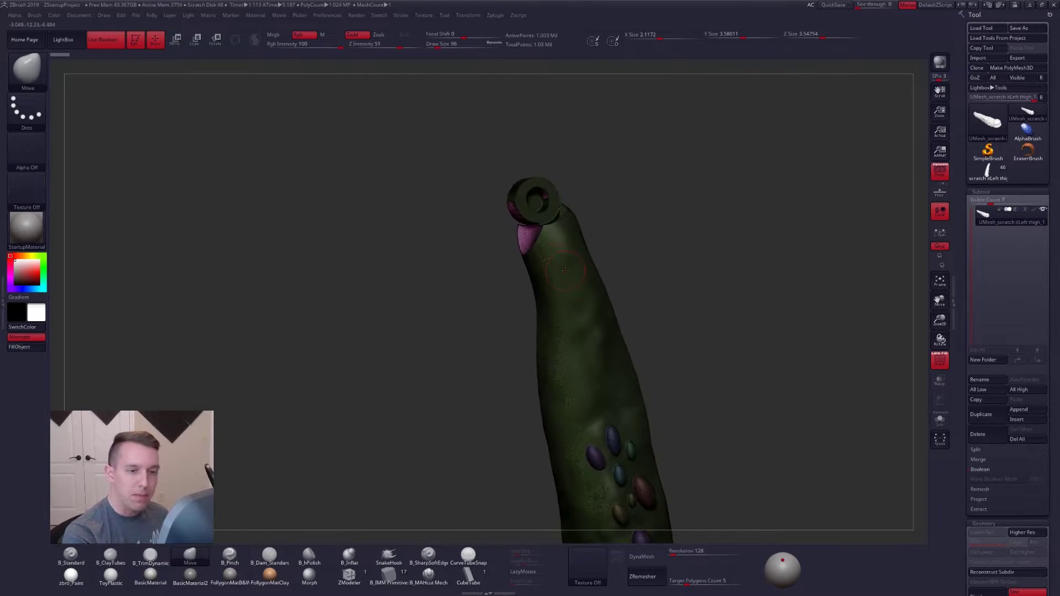
right_click_drag(624, 406, 591, 356, "alt")
key("shift+f")
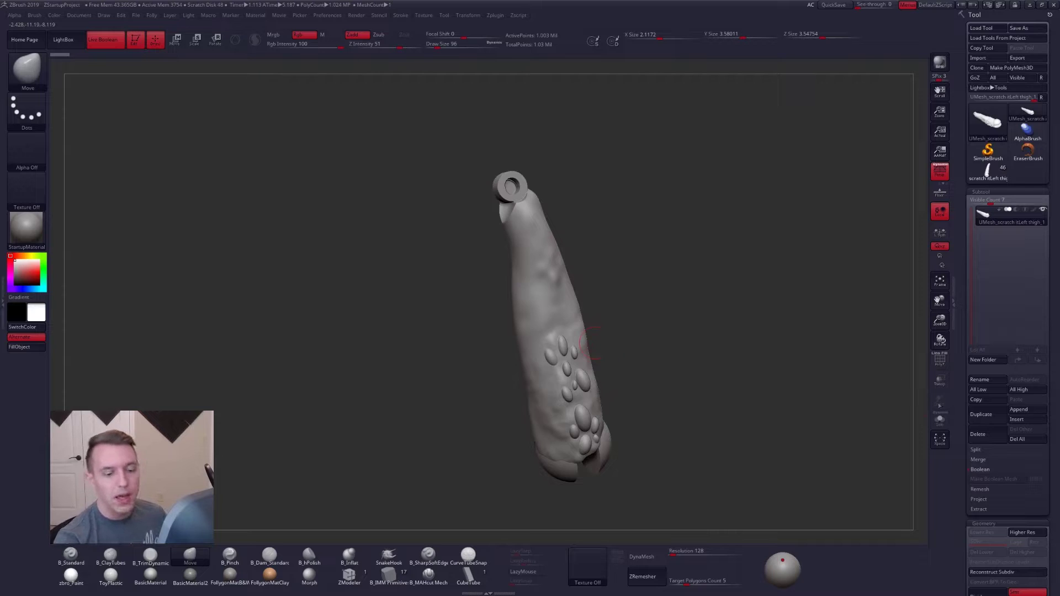
Return to the original multi-part figure tool, select the left thigh subtool and show it in solo mode
left_click(988, 171)
right_click_drag(575, 353, 608, 362)
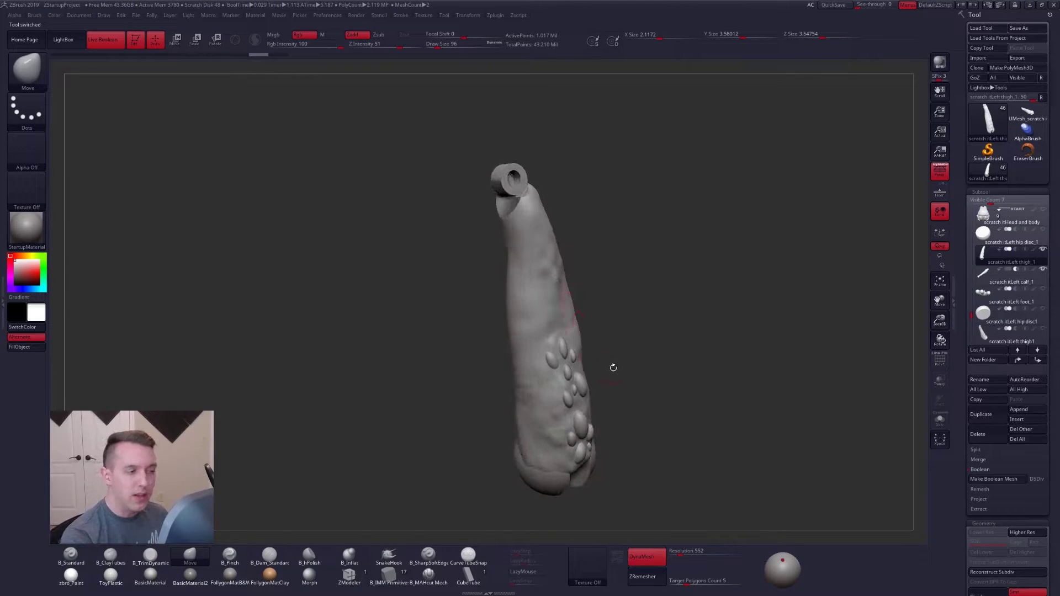
left_click(1001, 276)
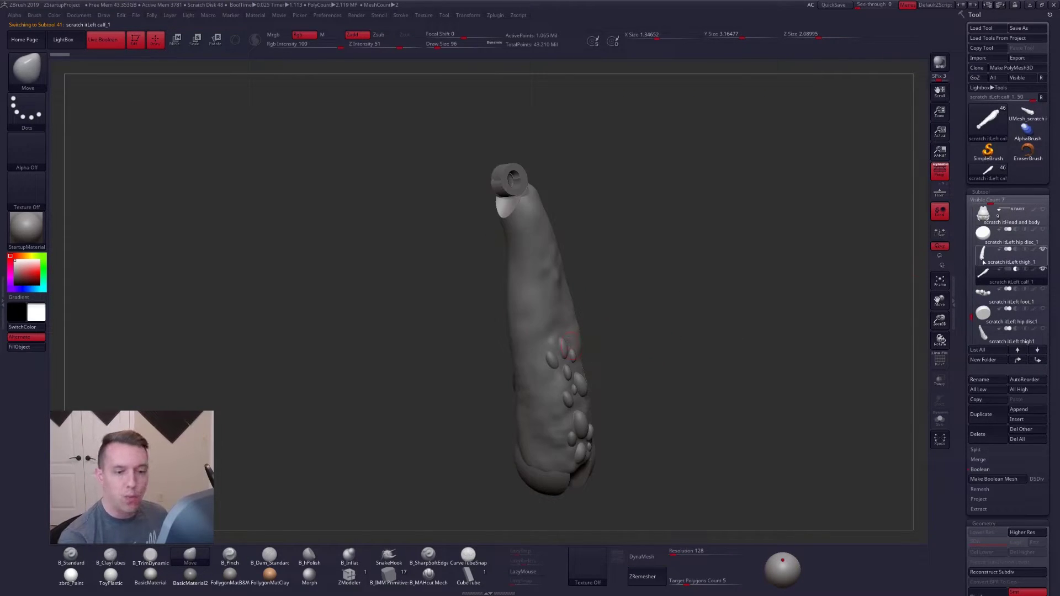
left_click(599, 339, "alt")
key("shift+f")
left_click_drag(623, 364, 626, 337, "alt")
key("shift+f")
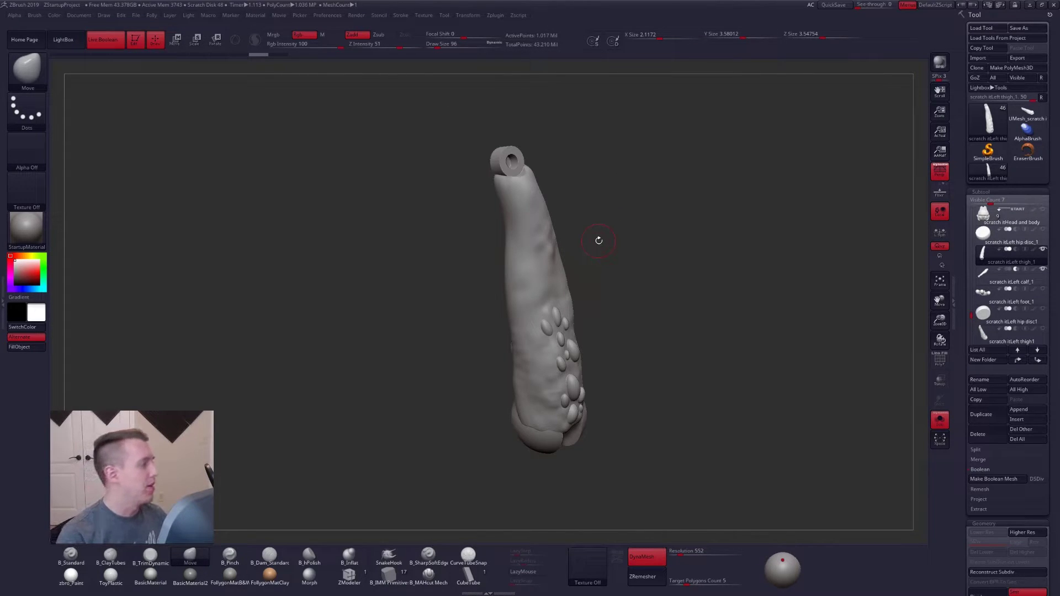
Open Decimation Master and pre-process the left thigh subtool
left_click(3, 297)
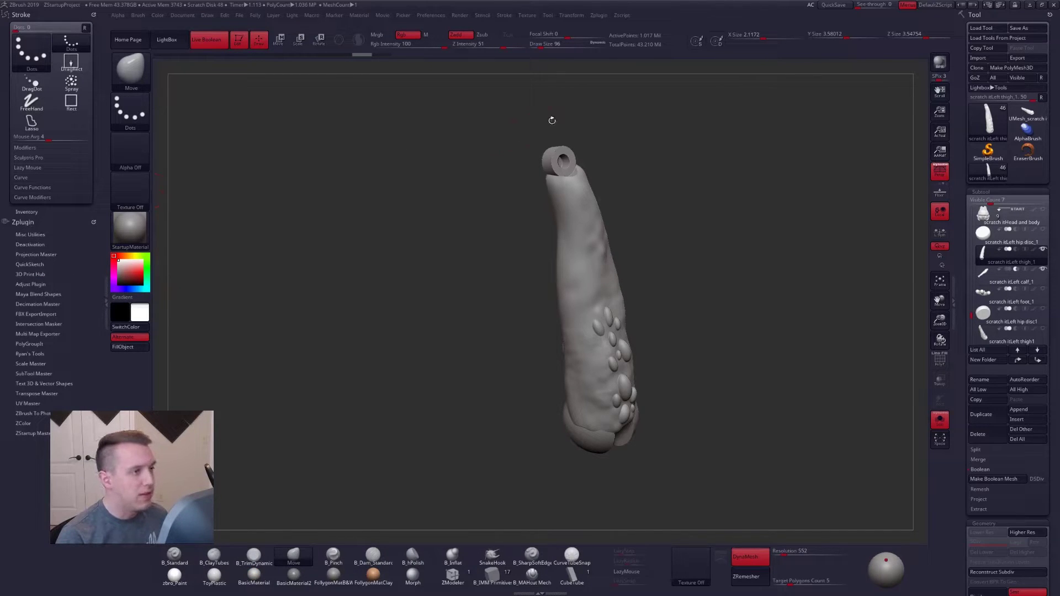
left_click(601, 17)
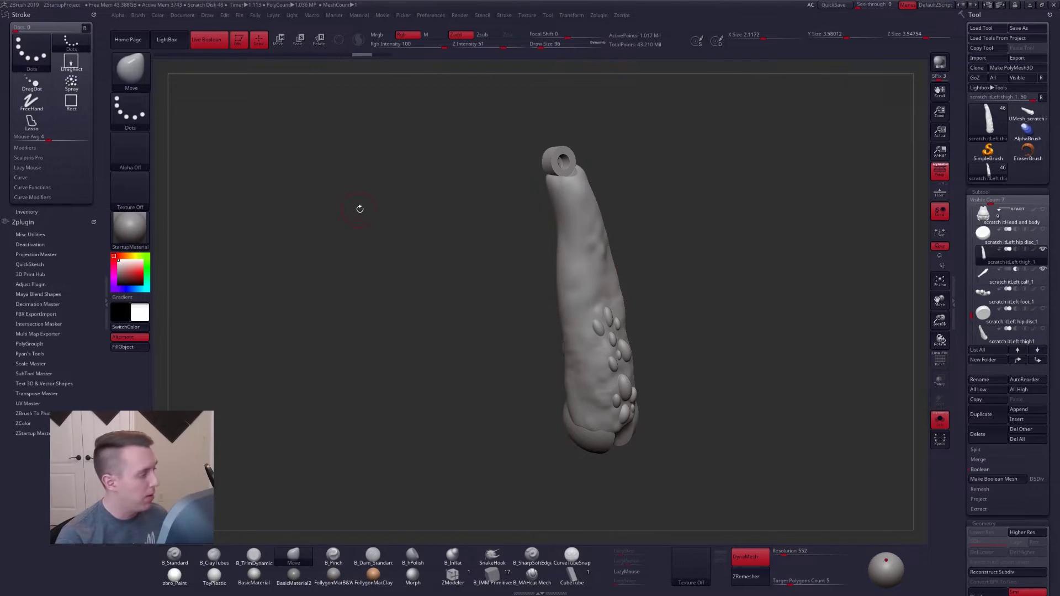
left_click(60, 305)
scroll(60, 276, "down", 3)
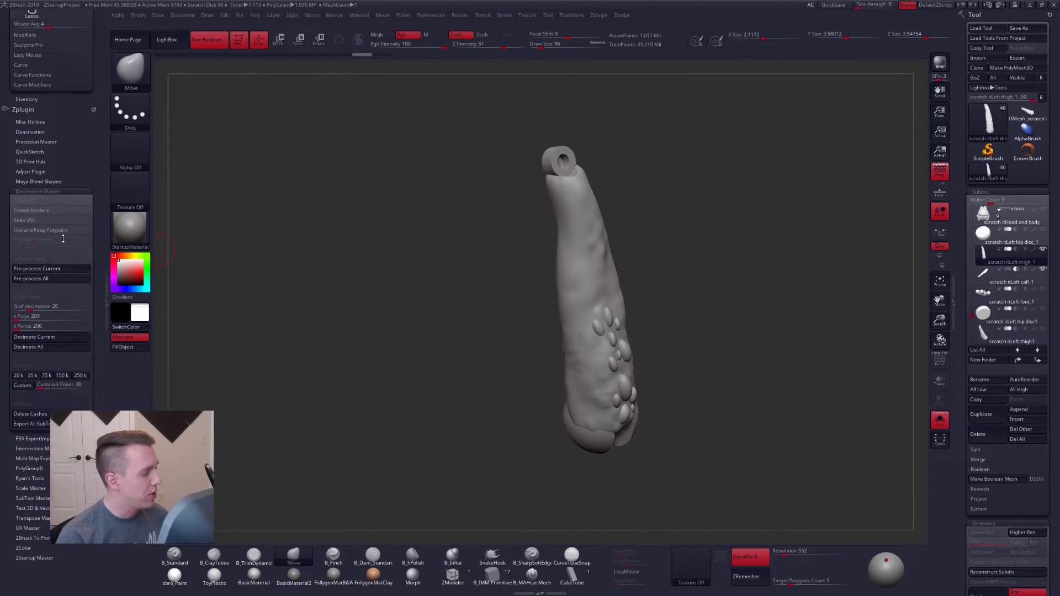
scroll(63, 239, "down", 1)
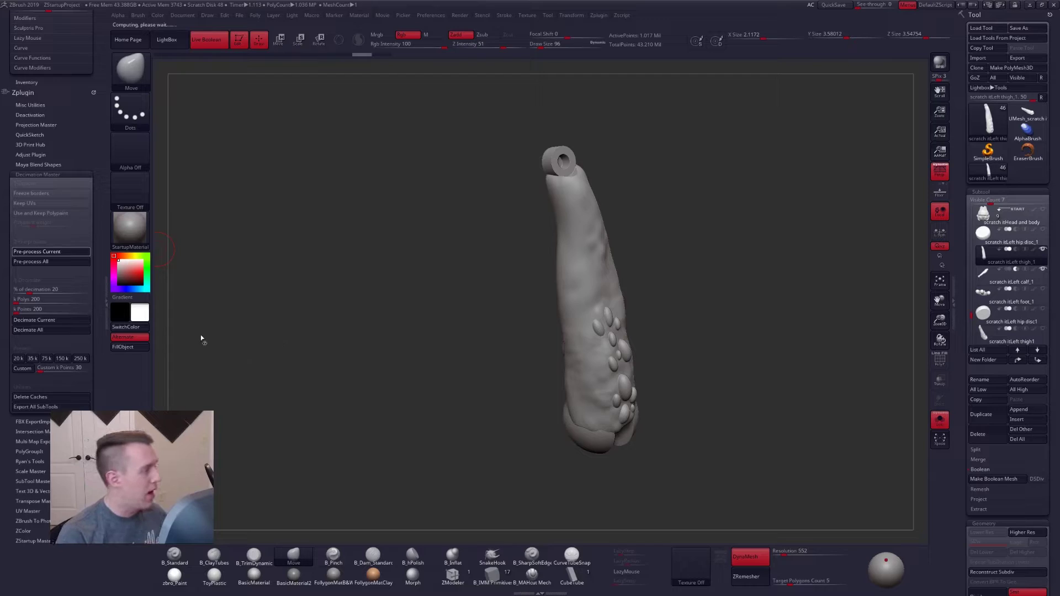
Set the percentage of decimation to 5 and decimate the left thigh
left_click(42, 290)
type("5")
key("Tab")
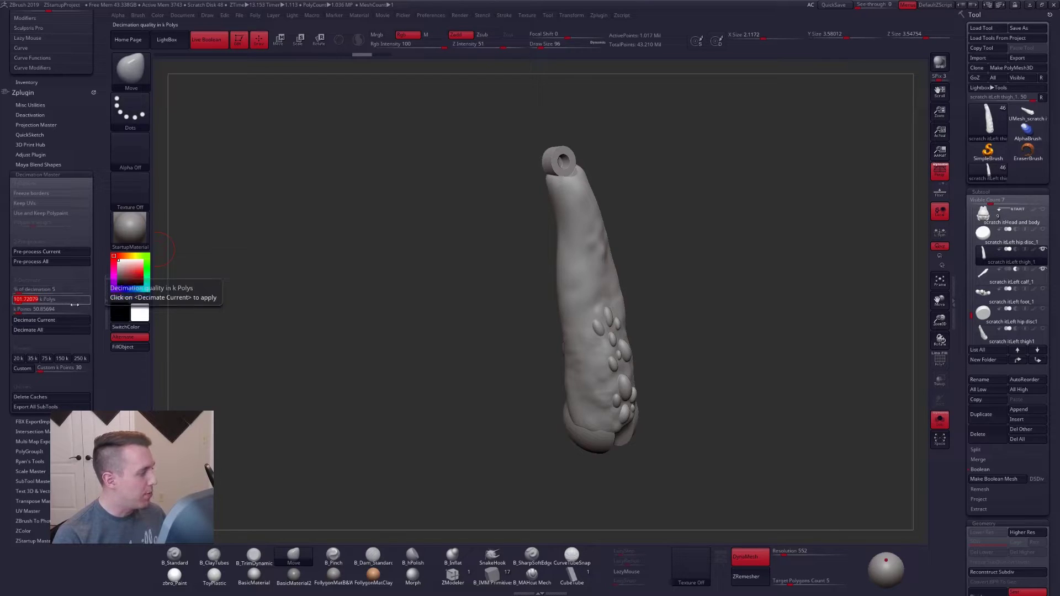
left_click(44, 322)
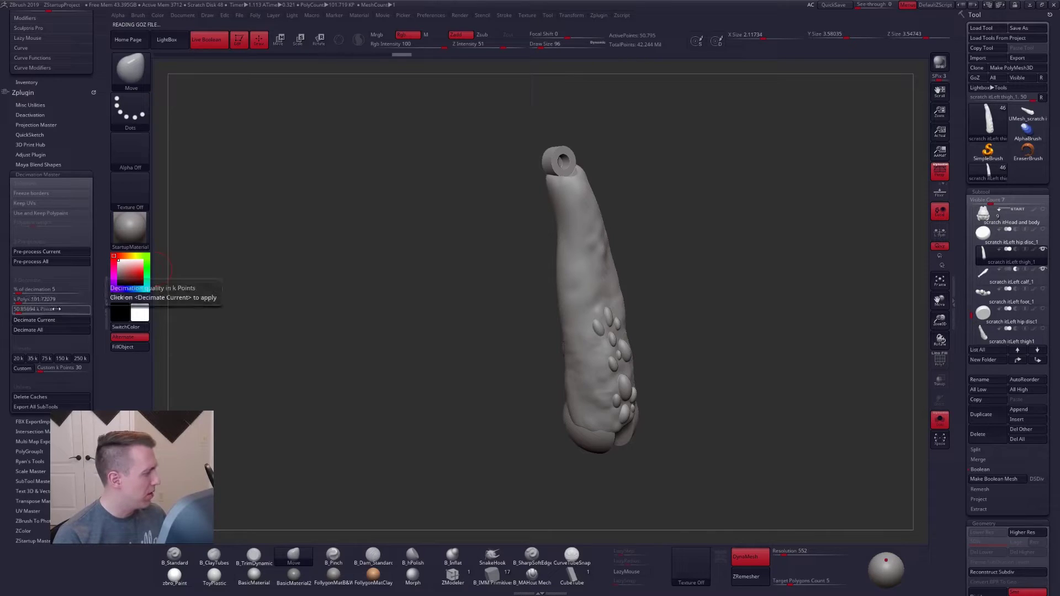
Inspect the decimated thigh's wireframe with PolyFrame, then its plain shaded surface
right_click_drag(530, 113, 580, 194, "ctrl")
key("shift+f")
right_click_drag(615, 235, 580, 278)
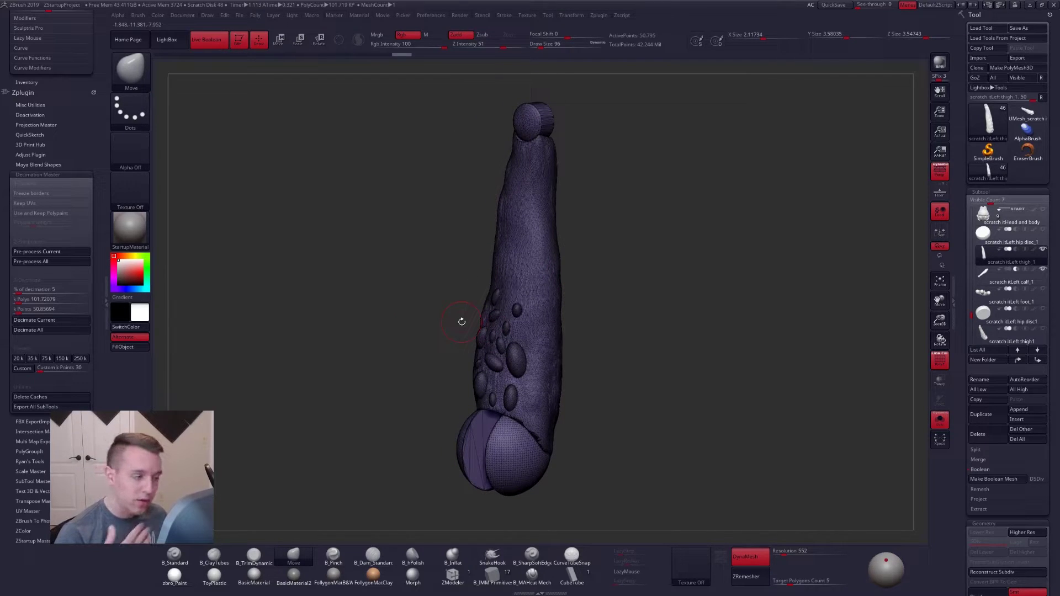
key("shift+f")
right_click_drag(497, 310, 543, 323)
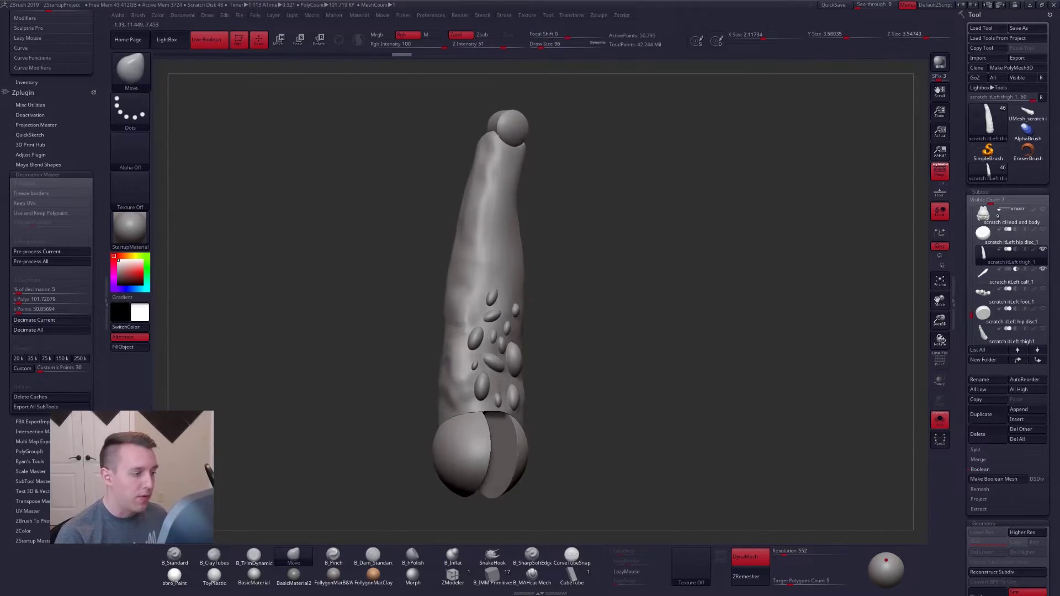
Examine the thigh's bumps and the jagged seam around the hip ball up close from several angles
right_click_drag(501, 353, 596, 312, "alt")
scroll(591, 309, "down", 2)
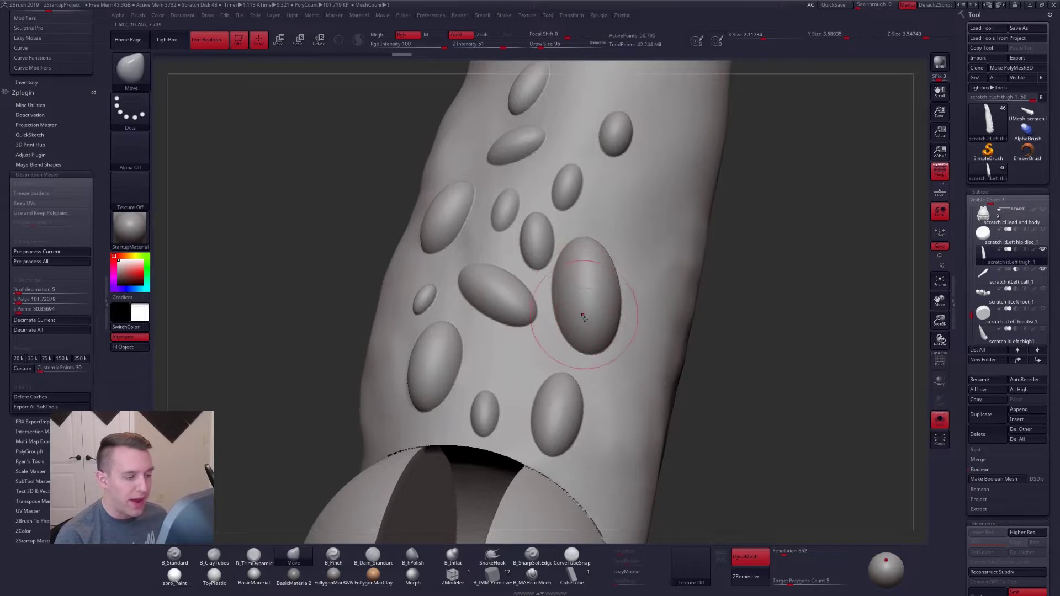
scroll(582, 310, "down", 3)
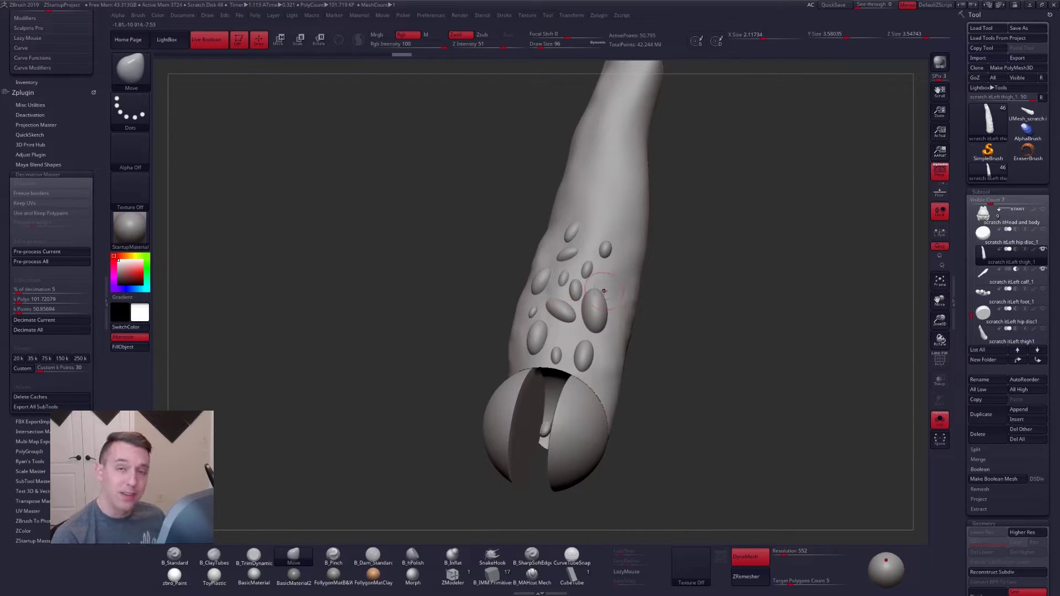
scroll(614, 252, "up", 4)
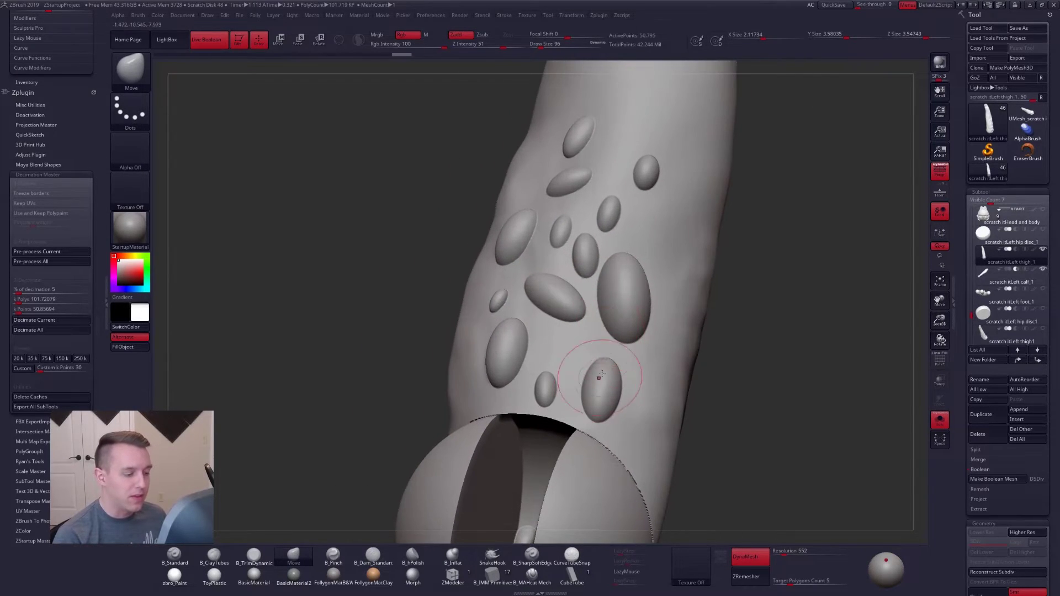
right_click_drag(639, 358, 580, 350, "alt")
right_click_drag(608, 315, 586, 239, "alt")
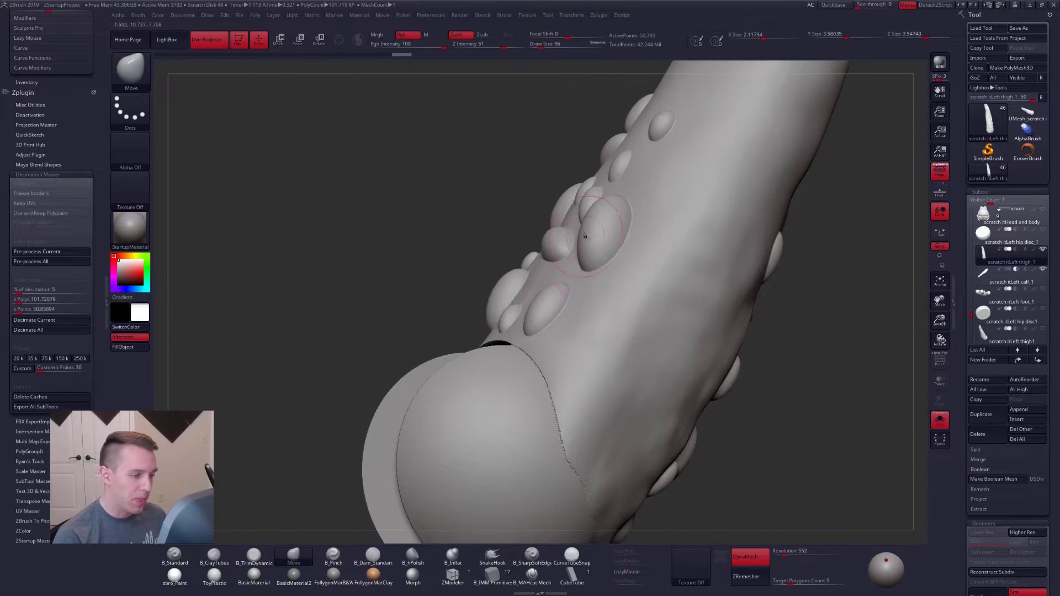
right_click_drag(561, 331, 597, 297)
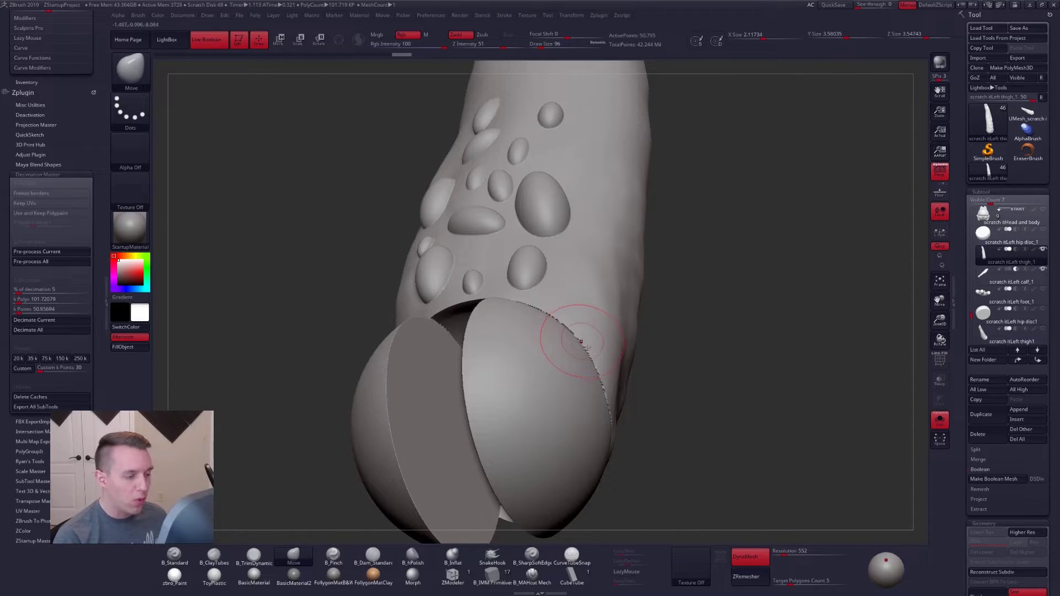
right_click_drag(583, 340, 598, 356)
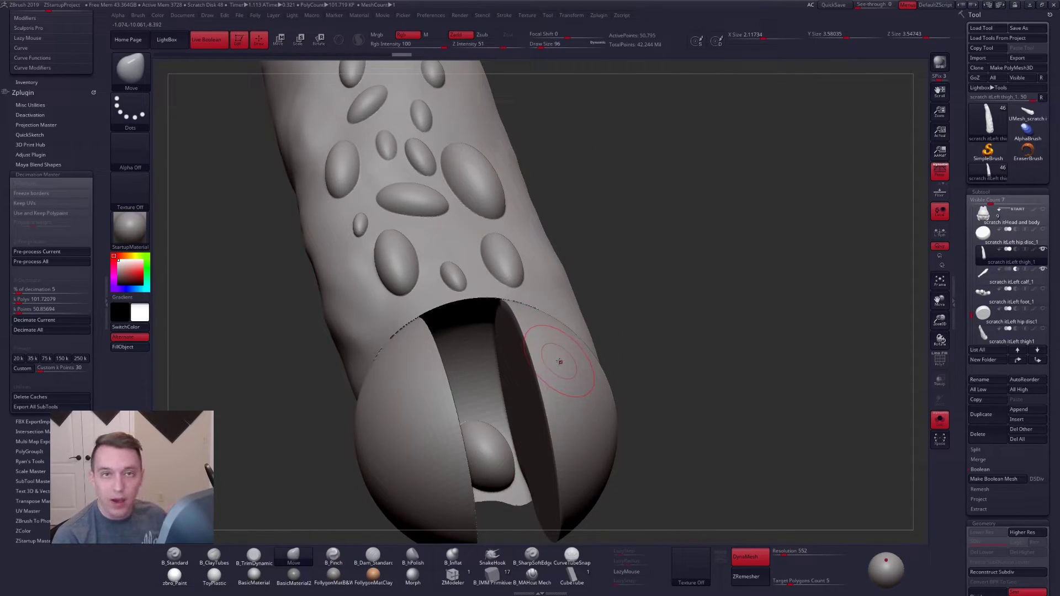
right_click_drag(388, 326, 488, 330, "alt")
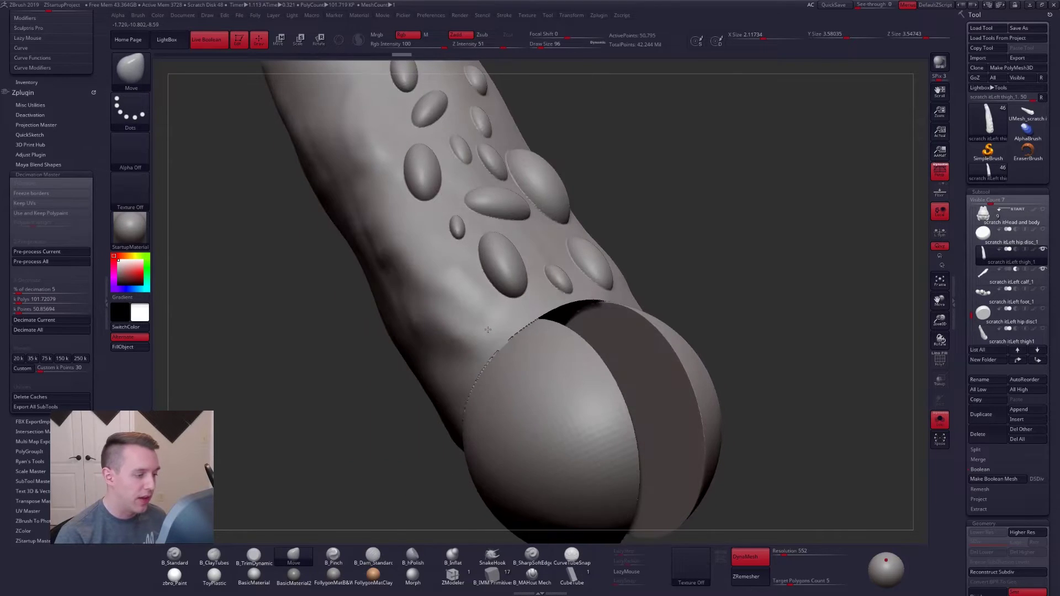
Undo the thigh's decimation and check the polygroups around the hip ball with PolyFrame
key("shift")
key("shift+f")
key("shift+f")
key("shift+f")
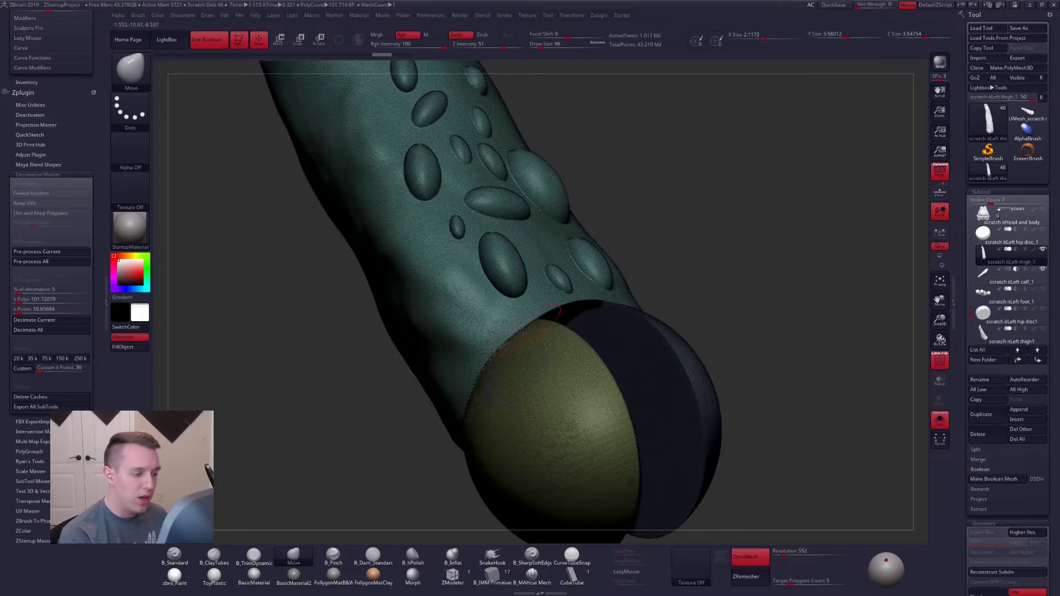
key("shift+f")
right_click_drag(553, 356, 595, 427)
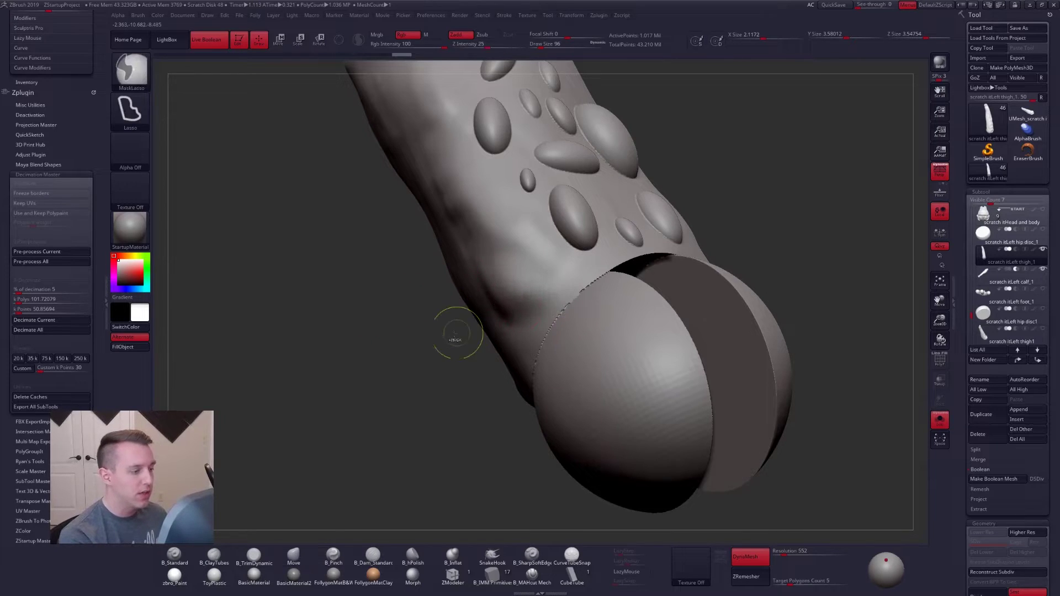
Adjust Mask By Polygroups in the Move brush's auto-masking settings
left_click(139, 16)
scroll(183, 193, "down", 3)
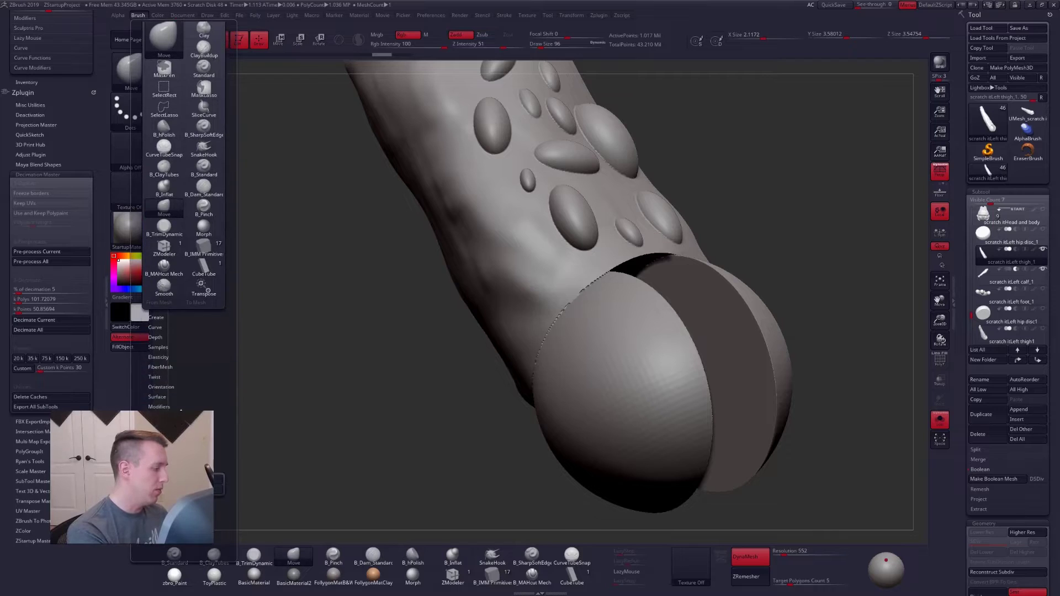
left_click(162, 423)
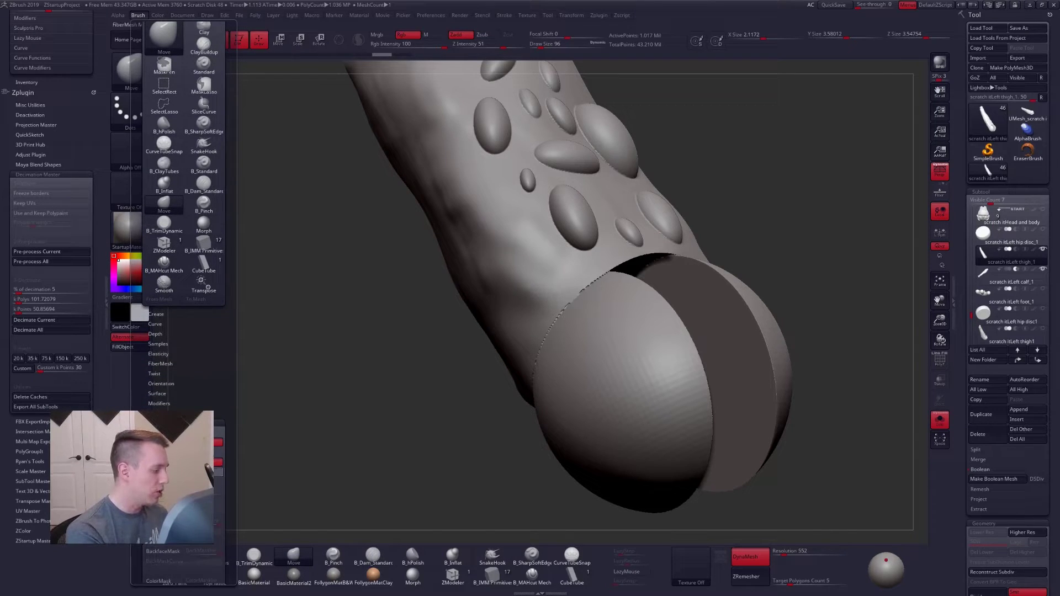
scroll(196, 402, "down", 5)
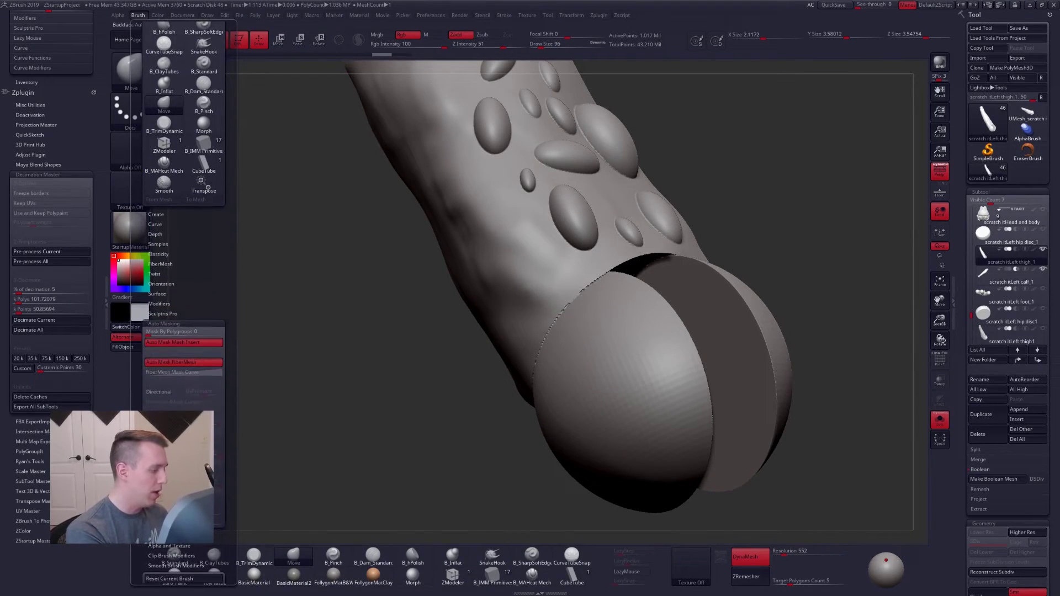
scroll(177, 249, "down", 10)
left_click(172, 250)
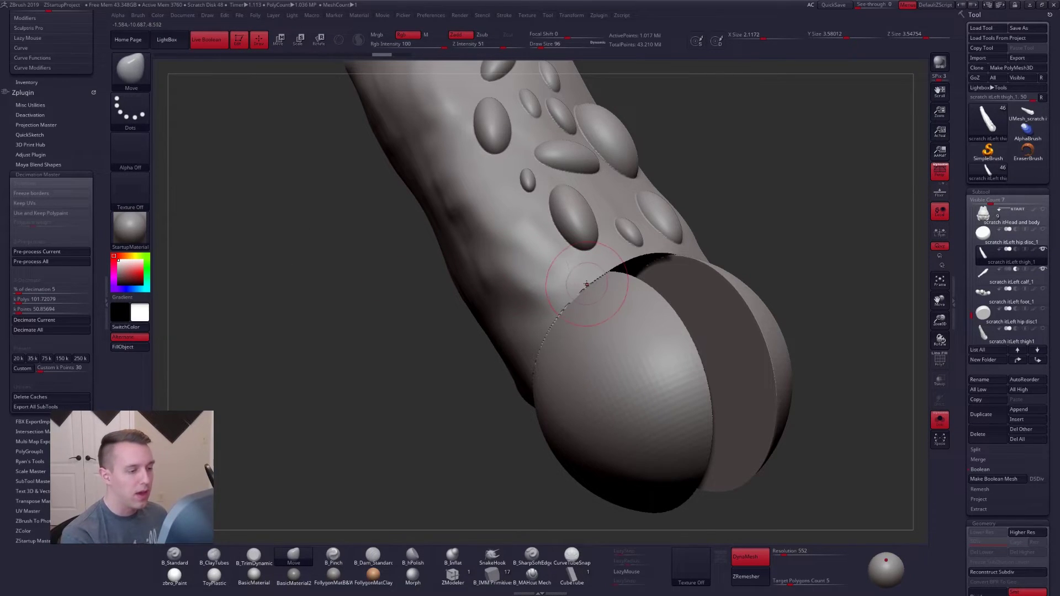
Reshape the left thigh along the jagged seam around the hip ball with the Move brush and re-DynaMesh it
left_click_drag(596, 290, 576, 315)
right_click_drag(576, 316, 621, 326)
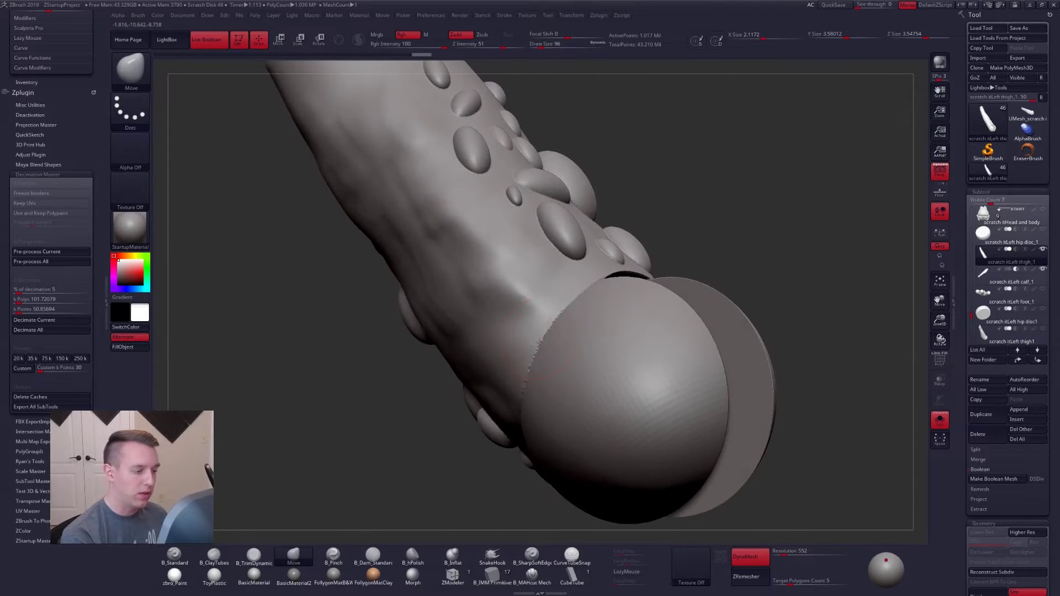
mouse_move(540, 347)
right_mouse_down()
mouse_move(528, 373)
mouse_move(652, 309)
mouse_move(673, 315)
mouse_move(628, 307)
right_mouse_up()
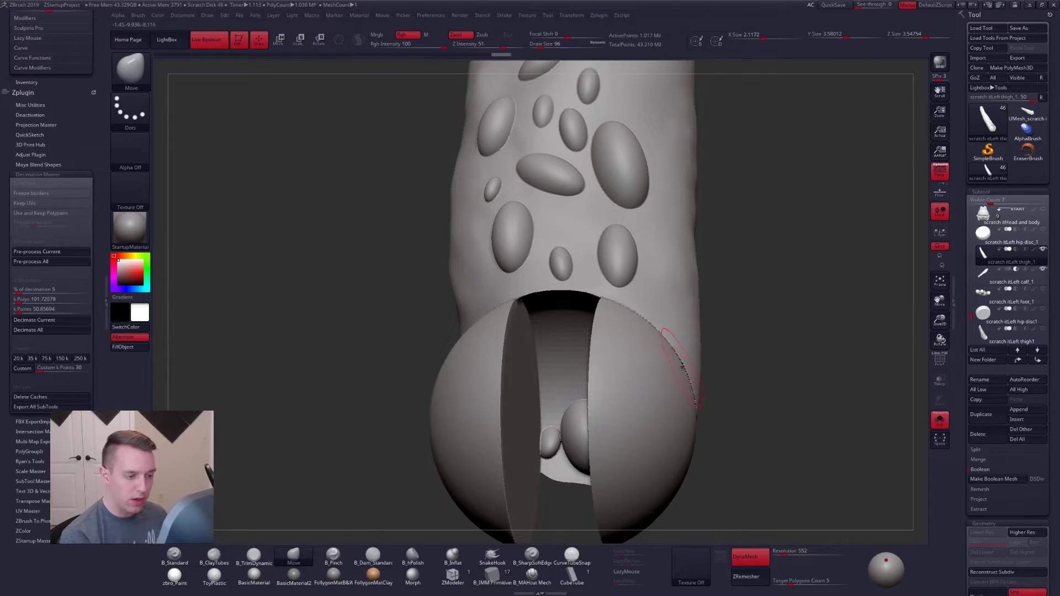
left_click_drag(706, 397, 652, 343, "alt")
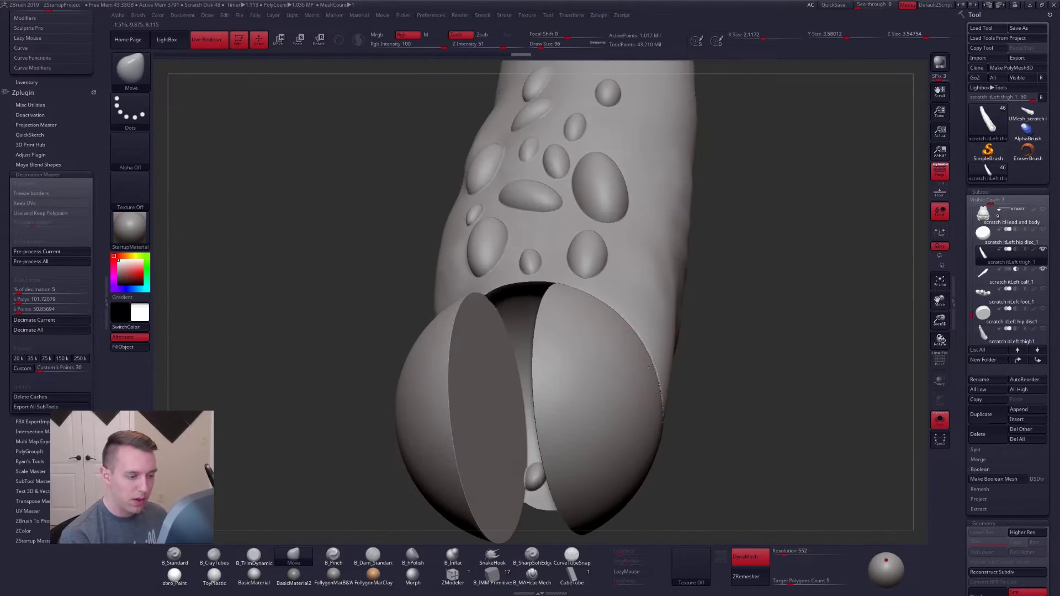
left_click_drag(658, 400, 700, 347)
left_click_drag(743, 431, 802, 336, "ctrl")
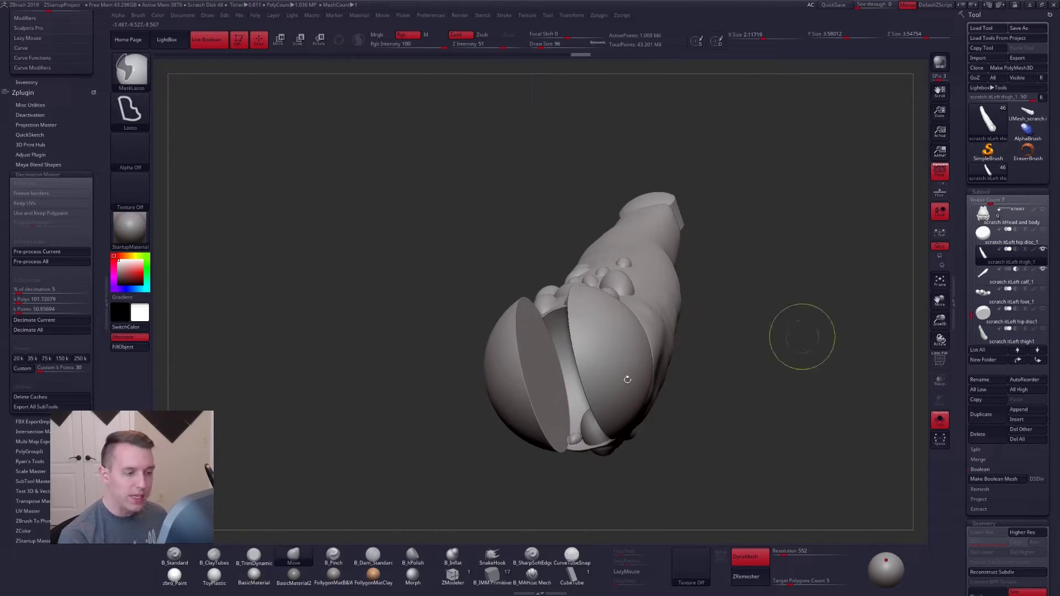
Examine the remeshed seam between the thigh and the hip ball up close, undoing the last action
left_click_drag(739, 326, 613, 356)
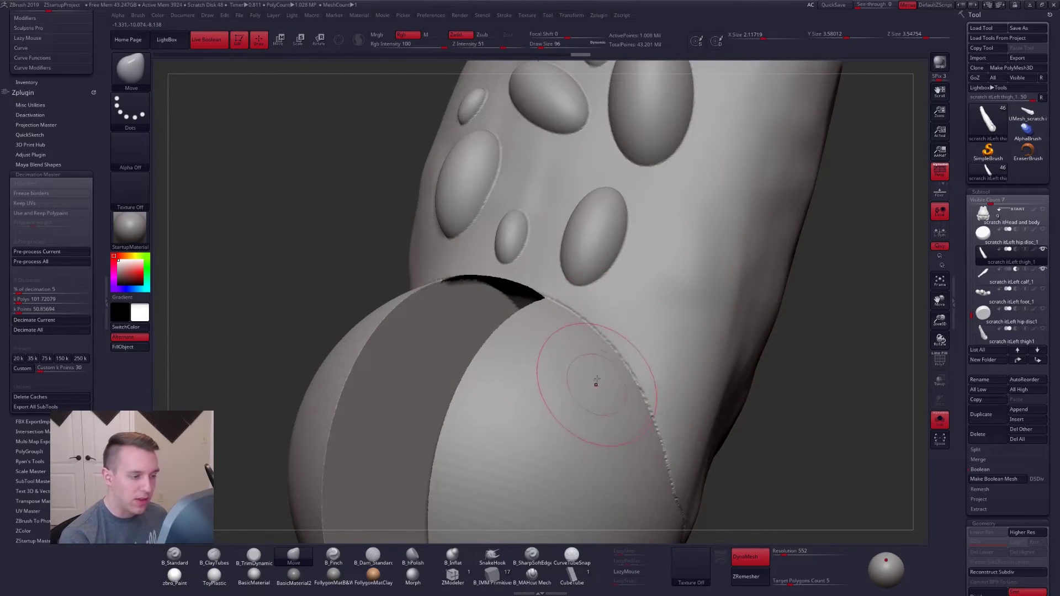
key("ctrl")
key("ctrl+z")
mouse_move(590, 378)
right_mouse_down()
mouse_move(651, 362)
mouse_move(635, 359)
right_mouse_up()
right_click_drag(439, 166, 620, 293, "ctrl")
right_click_drag(620, 293, 604, 391)
Set the draw size to 227, display the whole horned figure without Live Boolean, and select its right upper and lower arms
key("space")
left_click_drag(700, 248, 709, 247)
key("ctrl+shift+f")
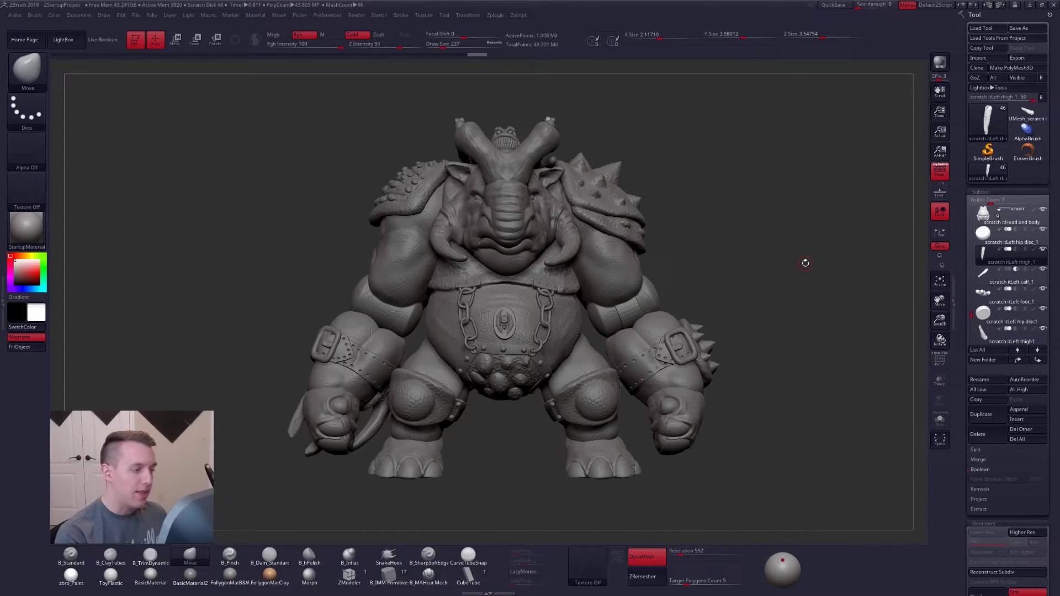
left_click(401, 314, "alt")
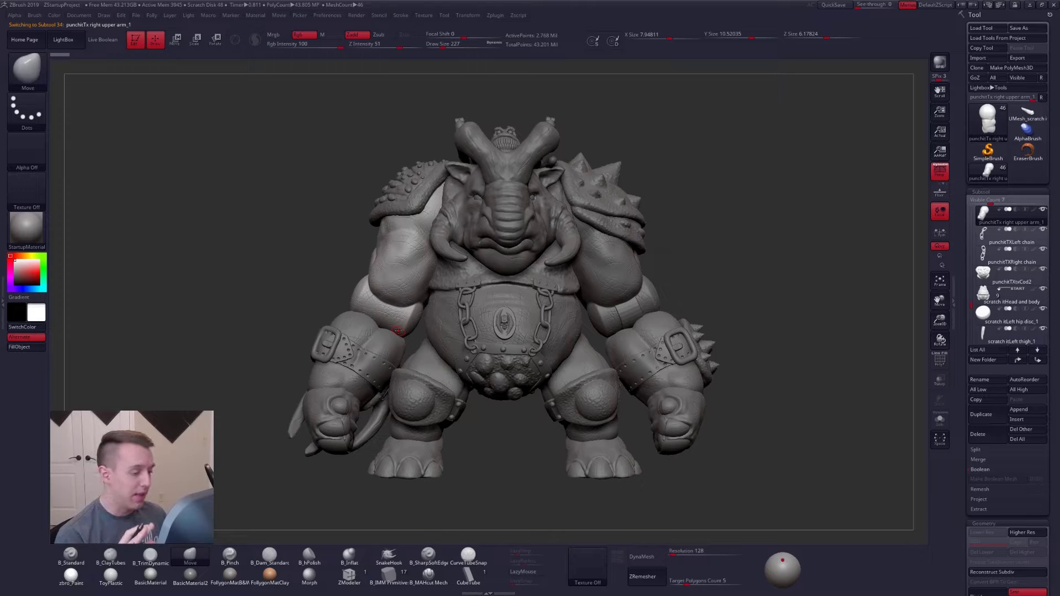
right_click_drag(424, 314, 368, 333)
left_click(383, 344, "alt")
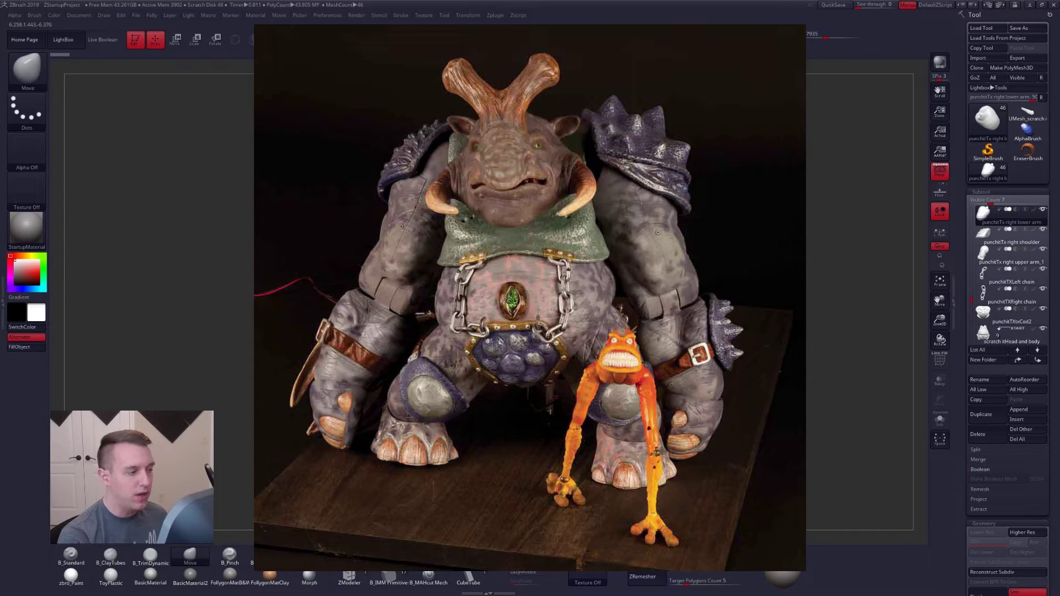
Select the horned figure's left elbow disc, check it in Solo mode, and subdivide it to level 5
left_click(592, 279, "alt")
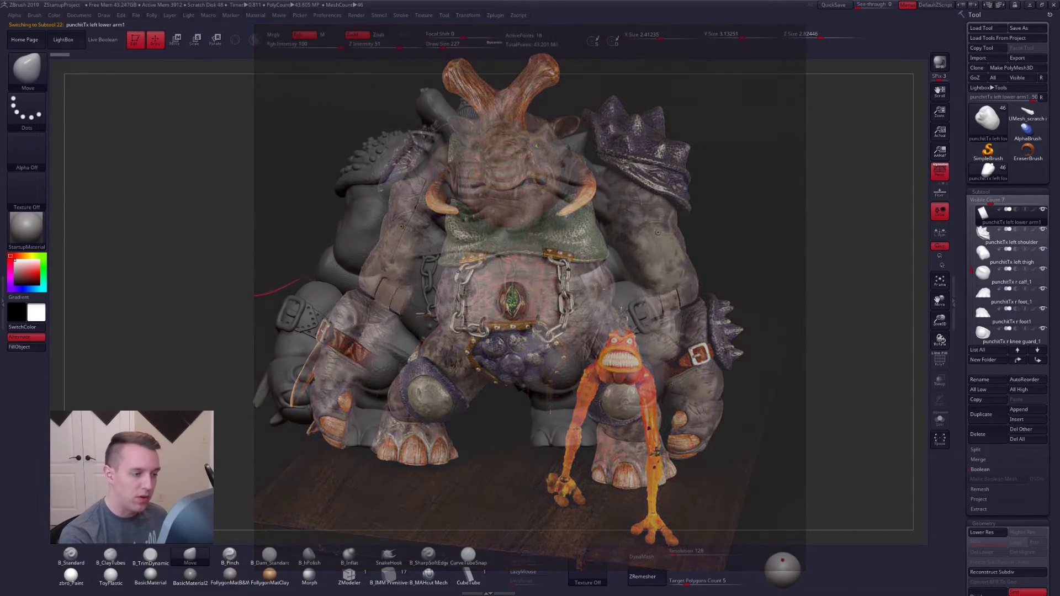
left_click(940, 420)
left_click_drag(621, 293, 596, 313, "alt")
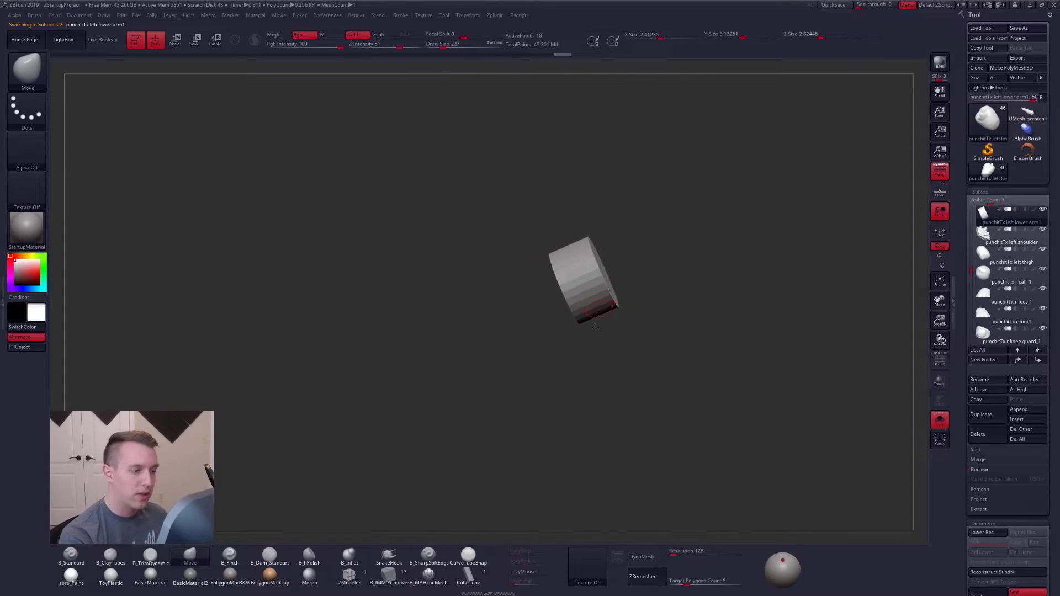
right_click_drag(595, 325, 591, 334)
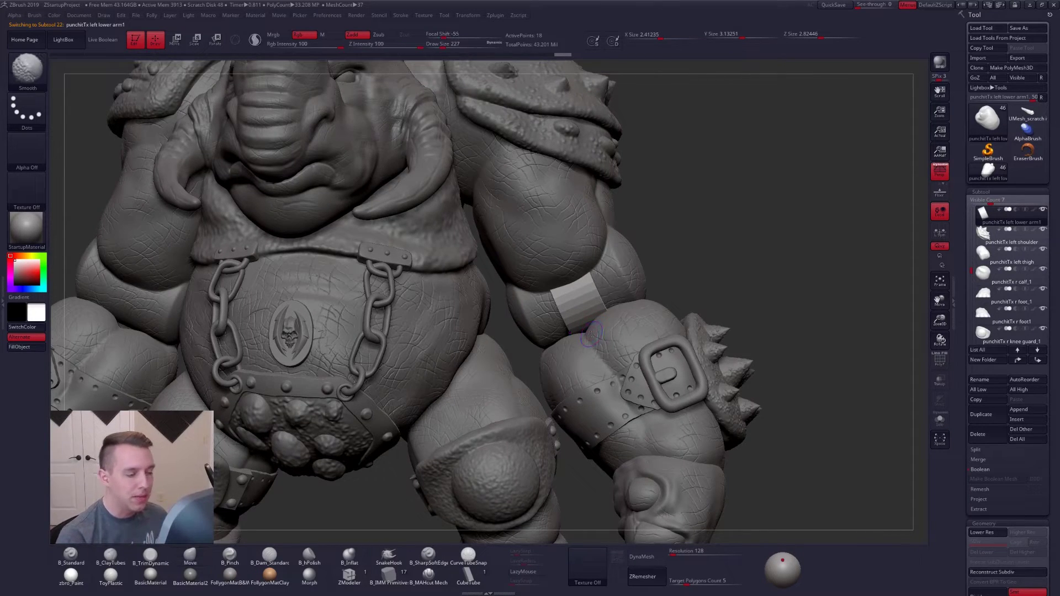
key("shift+d")
key("d")
key("d")
key("d")
key("d")
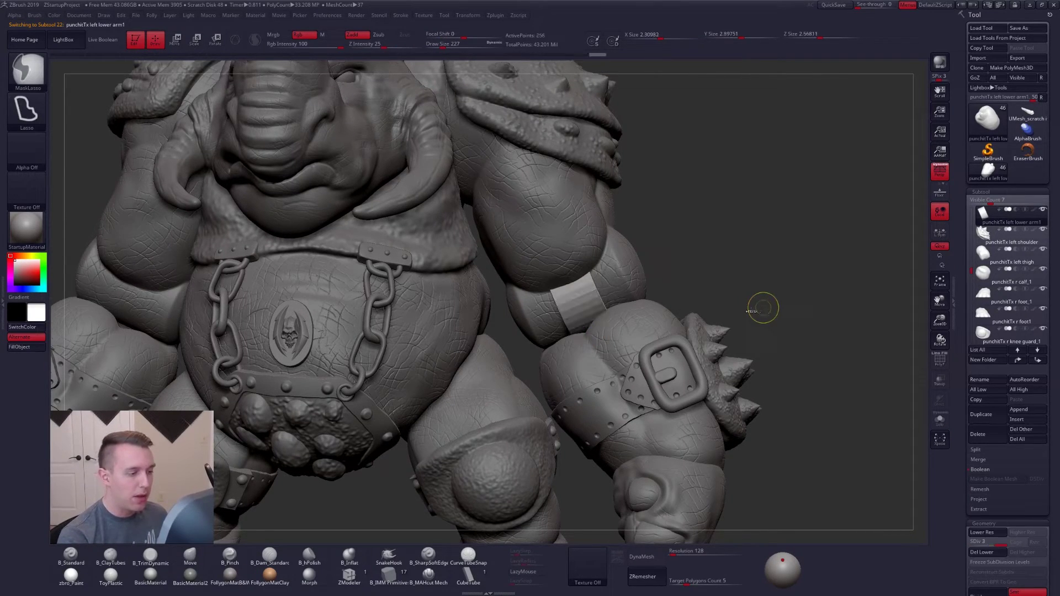
Switch to the Move brush and look over the left elbow disc in place on the figure
key("b")
key("m")
key("v")
right_click_drag(623, 365, 616, 351)
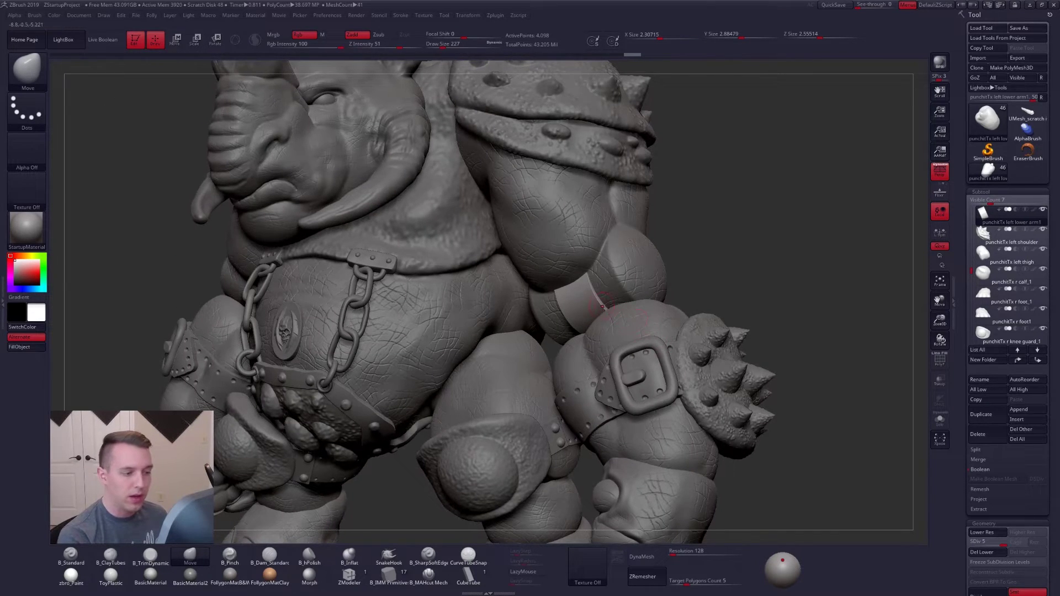
mouse_move(606, 311)
right_mouse_down()
mouse_move(627, 316)
mouse_move(570, 332)
mouse_move(627, 322)
right_mouse_up()
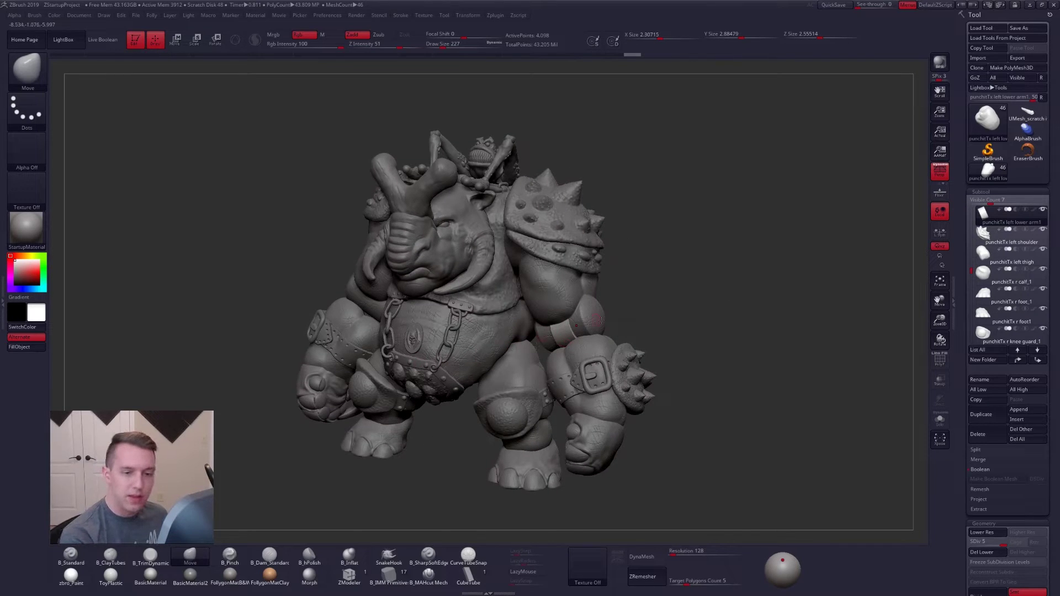
Hide everything except the left upper arm and left lower arm, and make the lower arm active
scroll(972, 260, "up", 3)
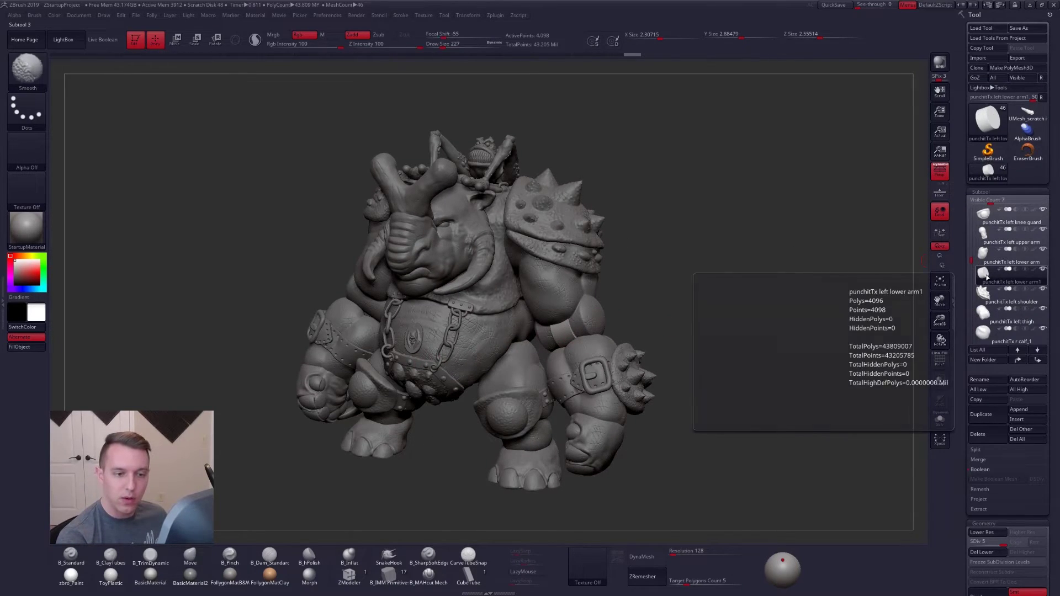
left_click(990, 257)
left_click(985, 235)
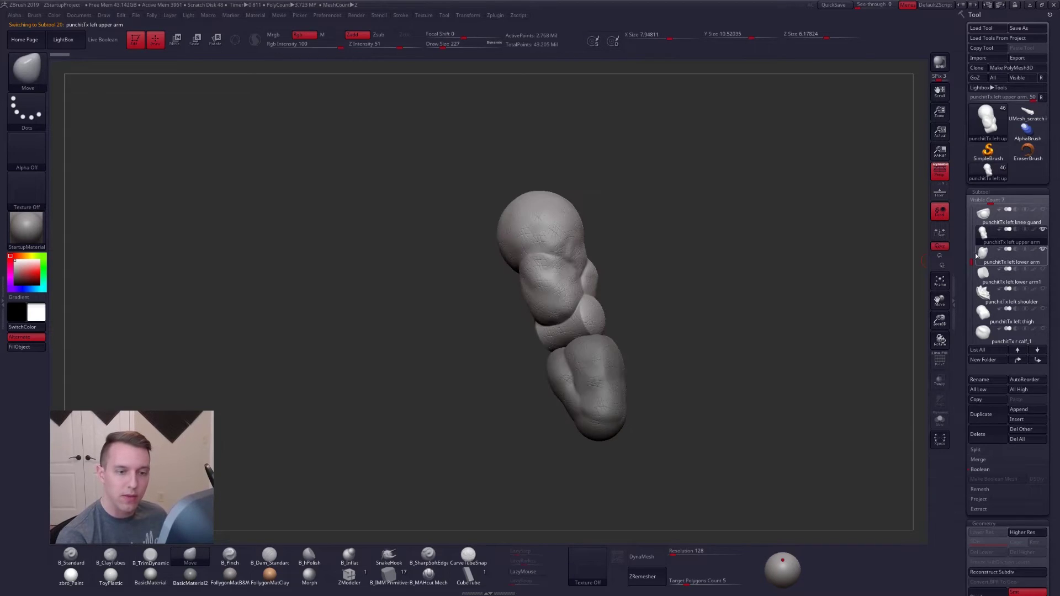
right_click_drag(586, 324, 646, 317)
left_click(578, 375, "alt")
key("shift+s")
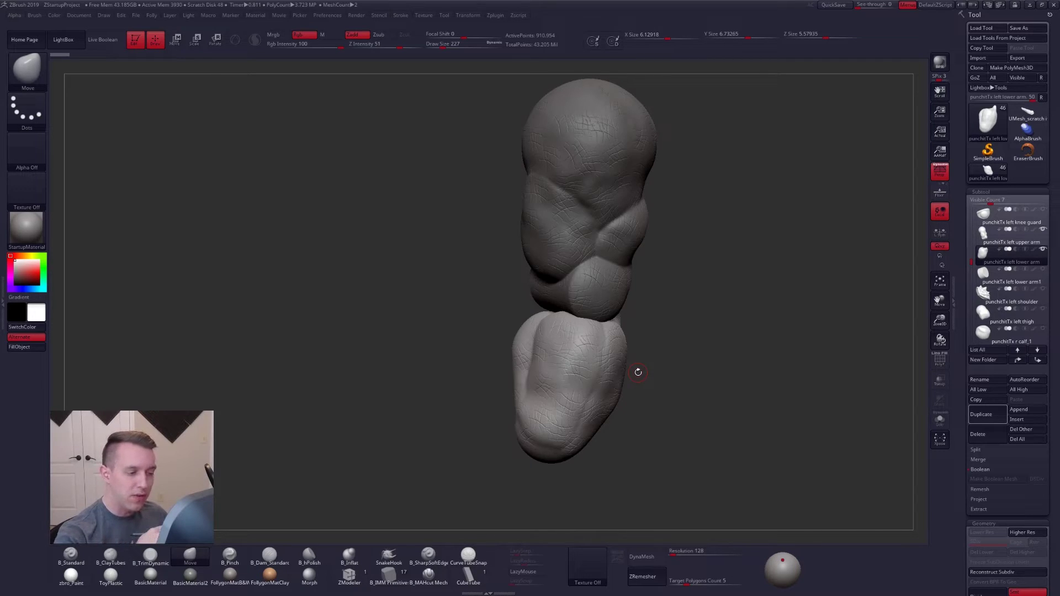
Merge the elbow disc into the left lower arm subtool and isolate the merged part
left_click(625, 369, "alt")
left_click_drag(678, 318, 662, 313)
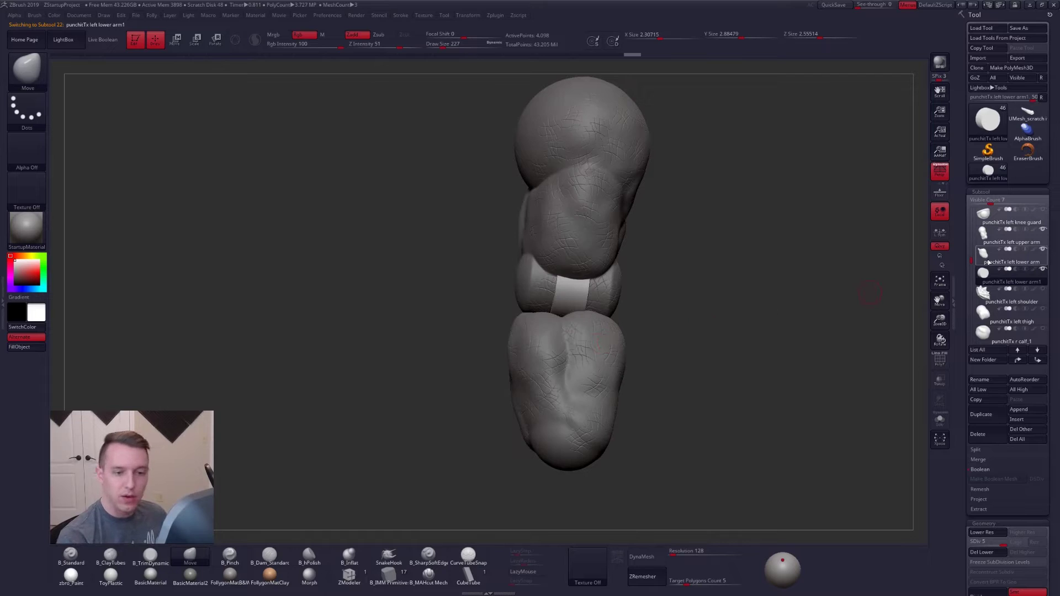
left_click(990, 263)
key("ctrl+f")
left_click(747, 276)
left_click(716, 296)
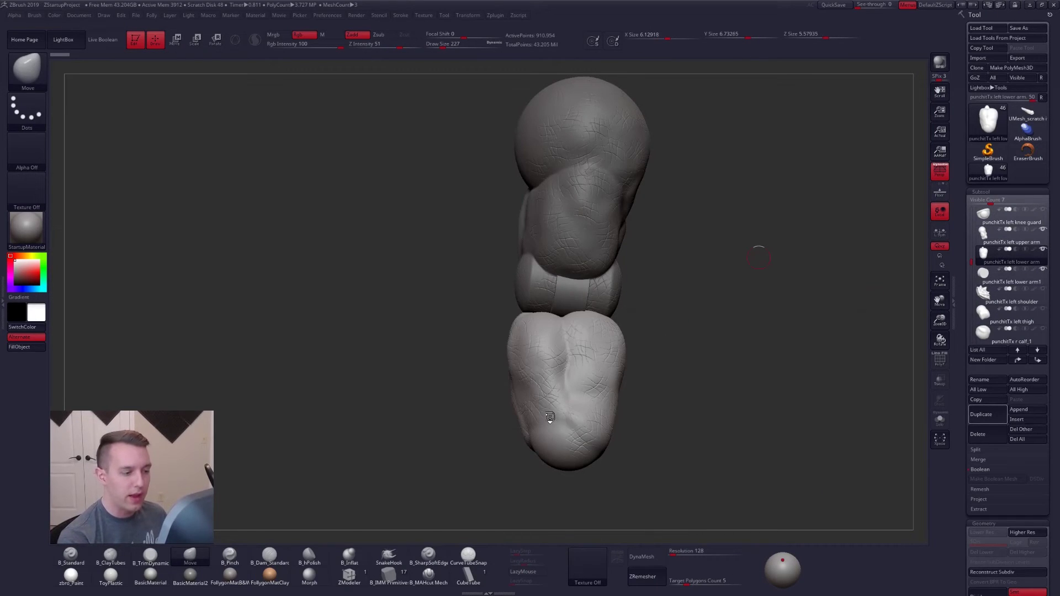
key("shift+alt+s")
left_click_drag(613, 354, 574, 330)
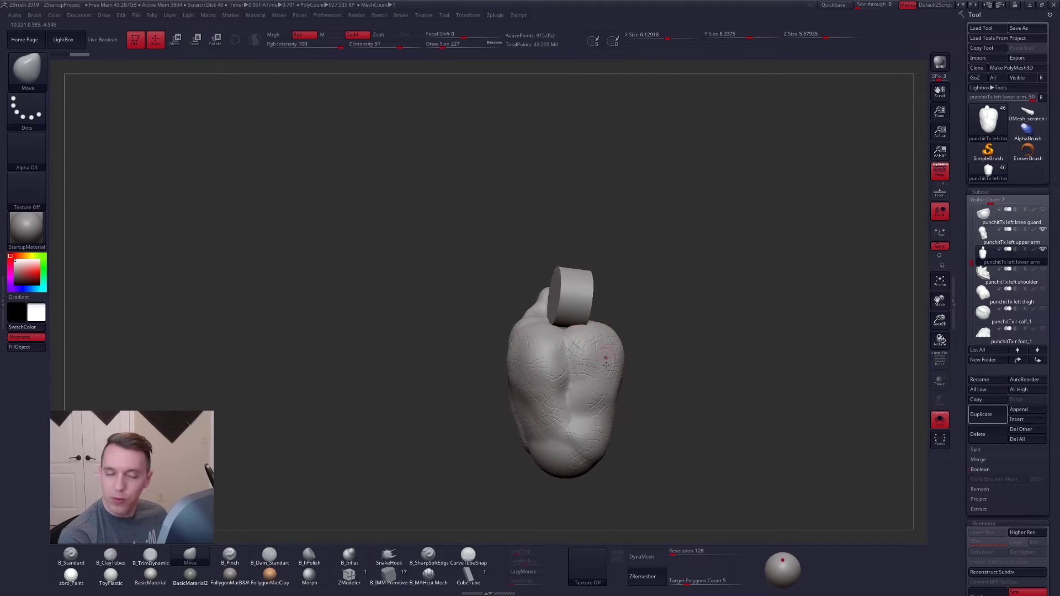
left_click_drag(653, 403, 665, 315)
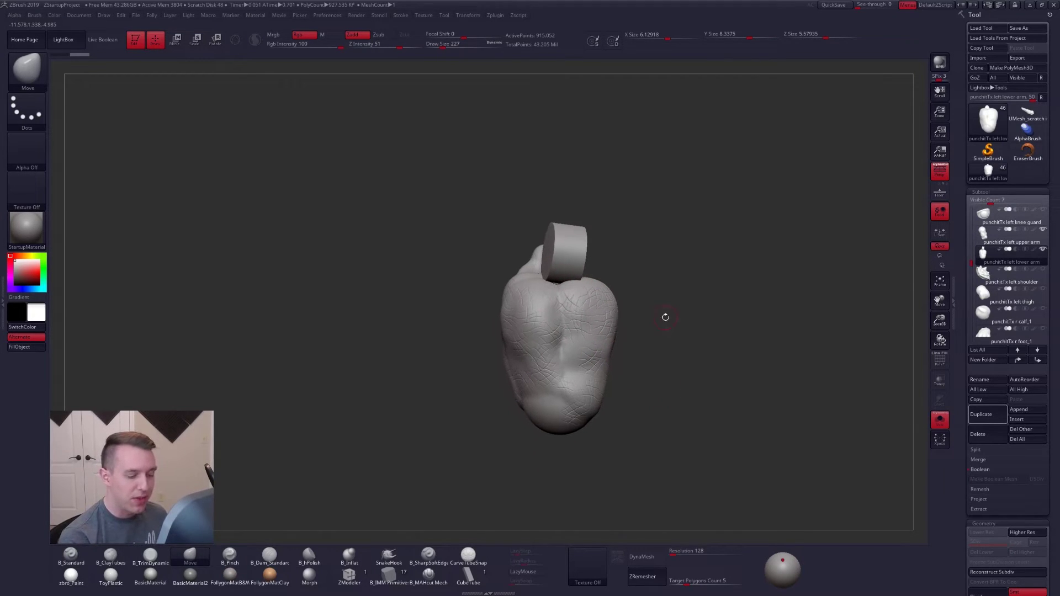
DynaMesh the merged left lower arm at resolution 552 and check its mesh with PolyFrame
left_click_drag(674, 552, 685, 551)
left_click(642, 557)
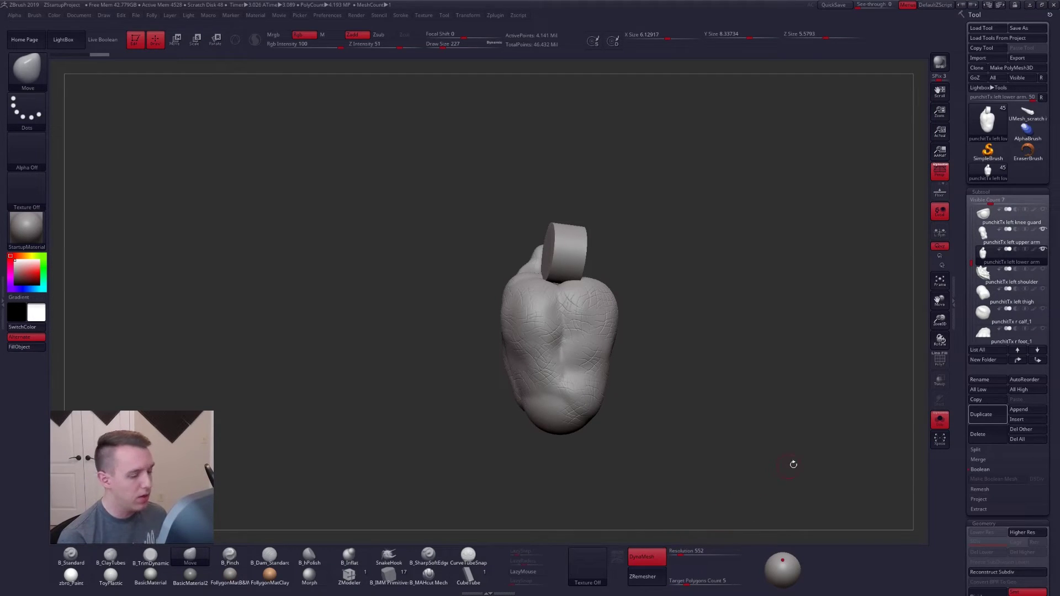
key("shift+f")
key("shift+f")
Set the draw size to 292 and examine where the elbow disc meets the lower arm
right_click_drag(572, 272, 573, 315, "ctrl")
key("w")
left_click_drag(575, 289, 558, 313, "ctrl")
key("q")
key("space")
mouse_move(559, 313)
right_mouse_down()
mouse_move(560, 329)
mouse_move(565, 288)
right_mouse_up()
right_click_drag(636, 456, 657, 442)
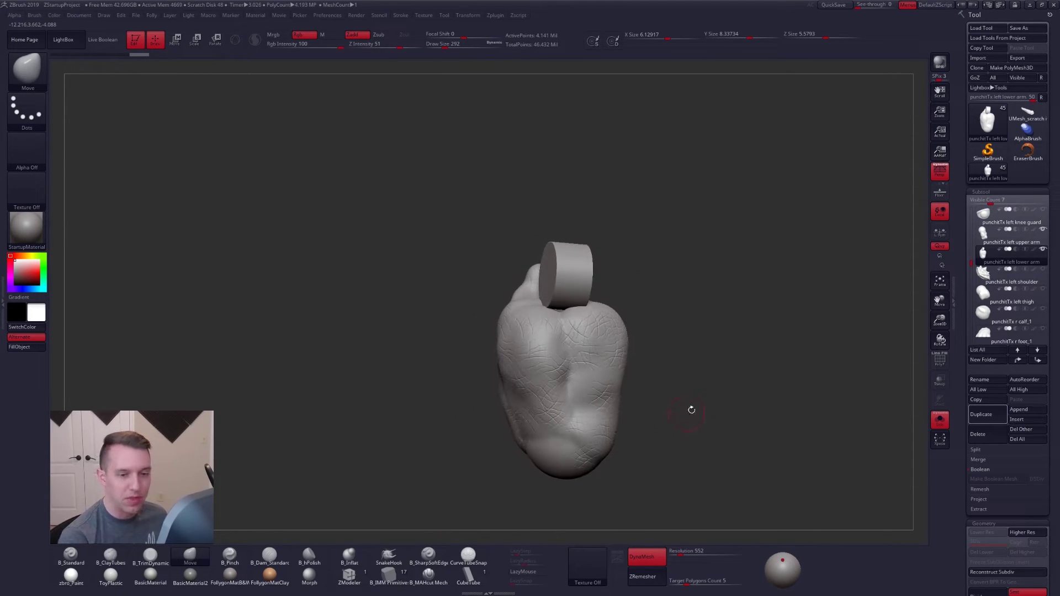
Set the left lower arm to subtract and preview its cut in the upper arm with Live Boolean
key("alt+s")
left_click(1017, 249)
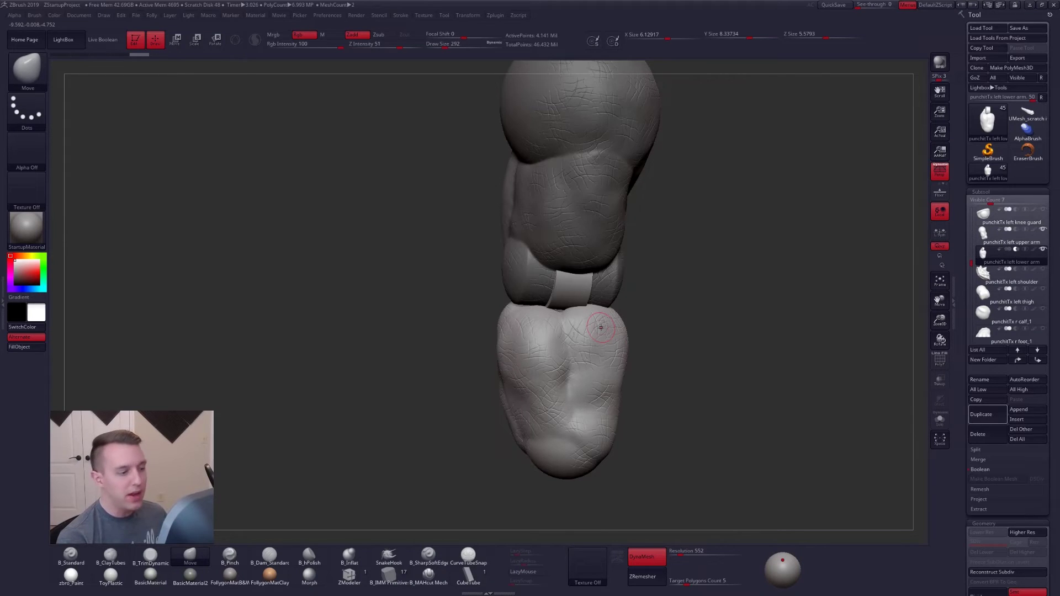
left_click(106, 40)
mouse_move(651, 364)
left_mouse_down()
mouse_move(634, 364)
mouse_move(651, 267)
mouse_move(601, 344)
mouse_move(602, 299)
mouse_move(593, 371)
mouse_move(641, 371)
left_mouse_up()
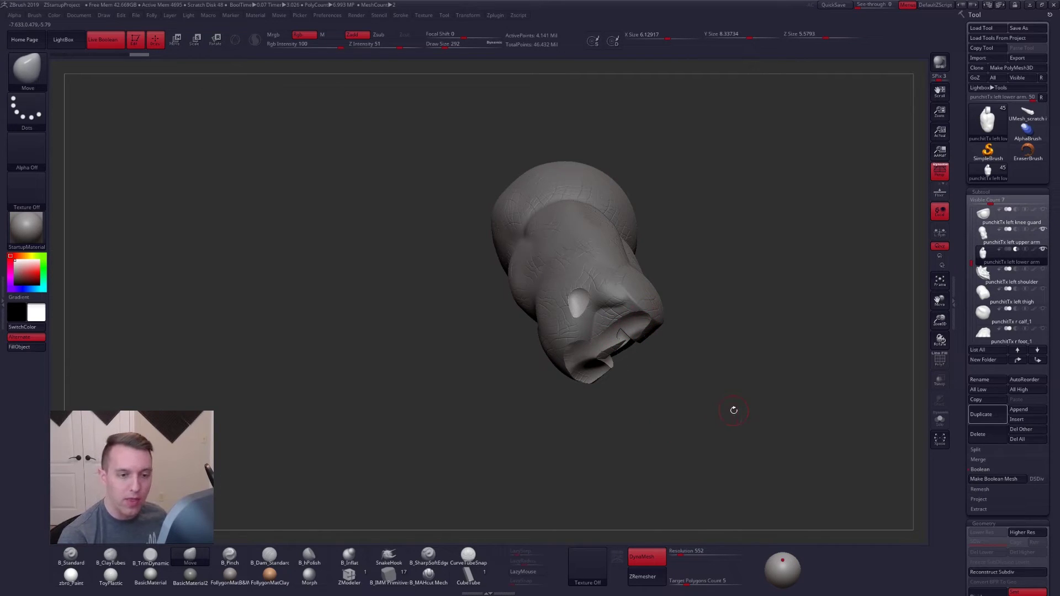
left_click_drag(650, 334, 521, 284)
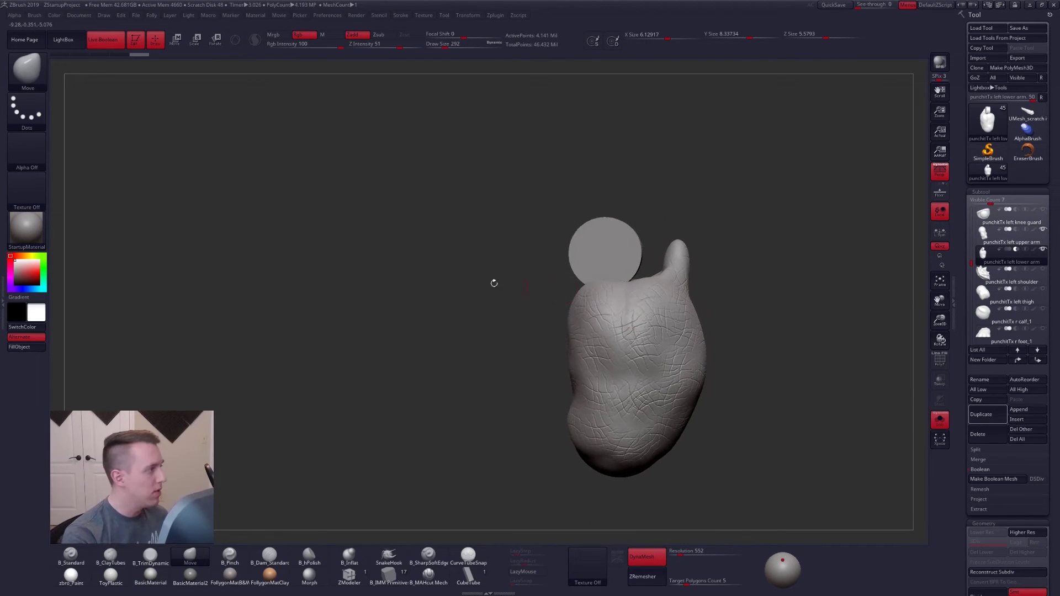
Turn off Live Boolean and rotate the left lower arm about the elbow disc's centre into a bent pose
left_click(116, 42)
key("r")
left_click_drag(605, 257, 772, 266)
left_click(940, 421)
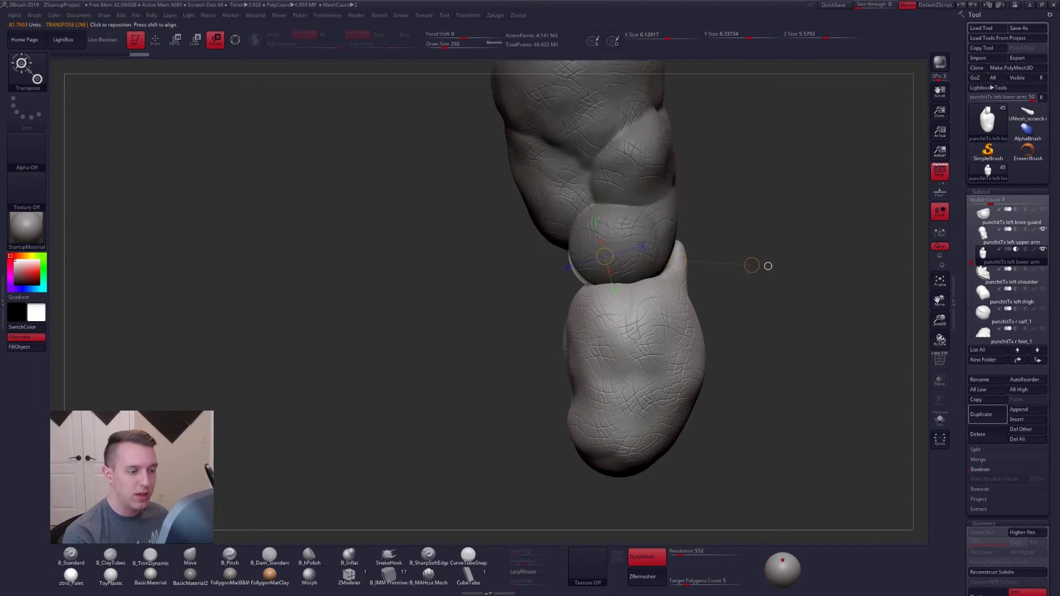
left_click_drag(752, 265, 752, 269)
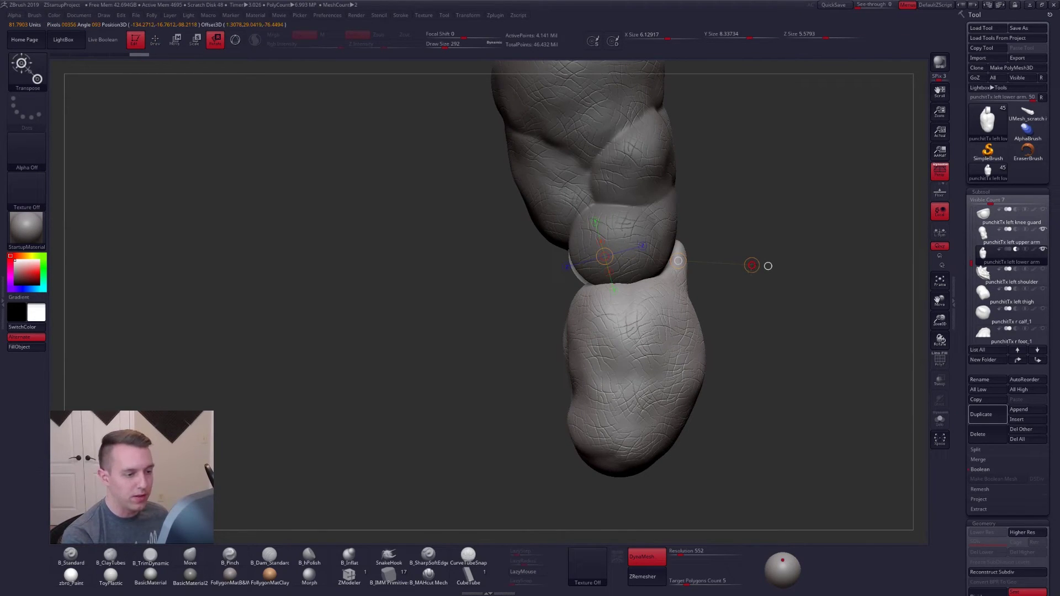
left_click_drag(734, 307, 691, 344)
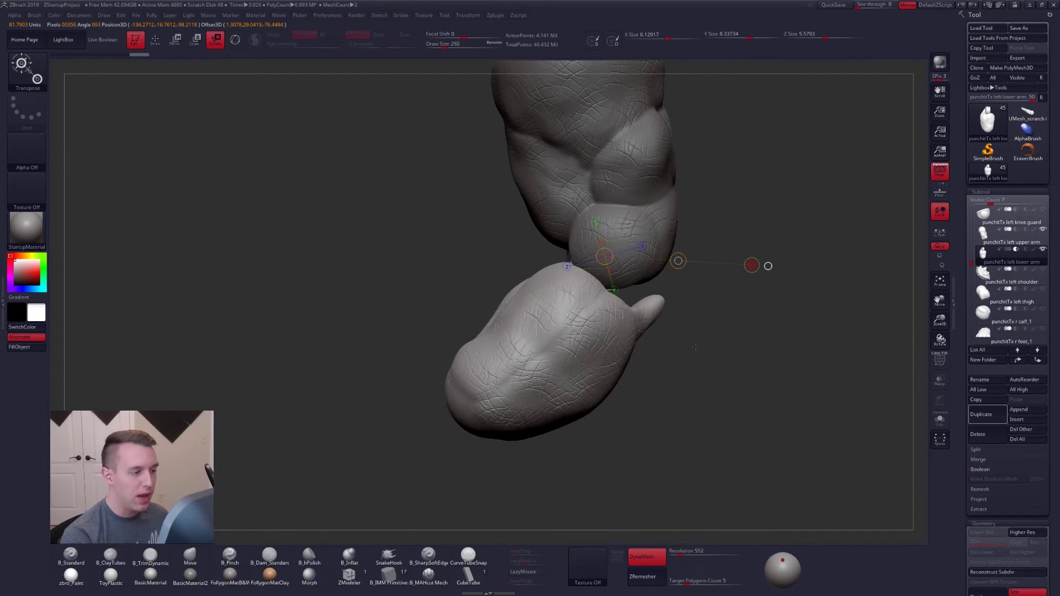
mouse_move(750, 406)
left_mouse_down()
mouse_move(606, 293)
mouse_move(661, 333)
mouse_move(683, 401)
left_mouse_up()
key("q")
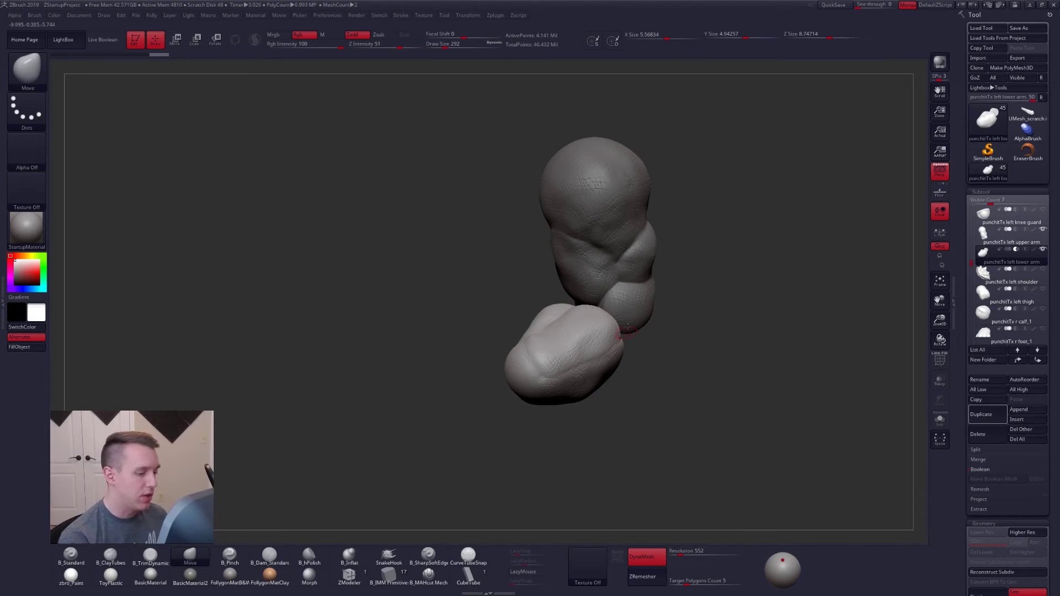
right_click_drag(622, 317, 627, 329)
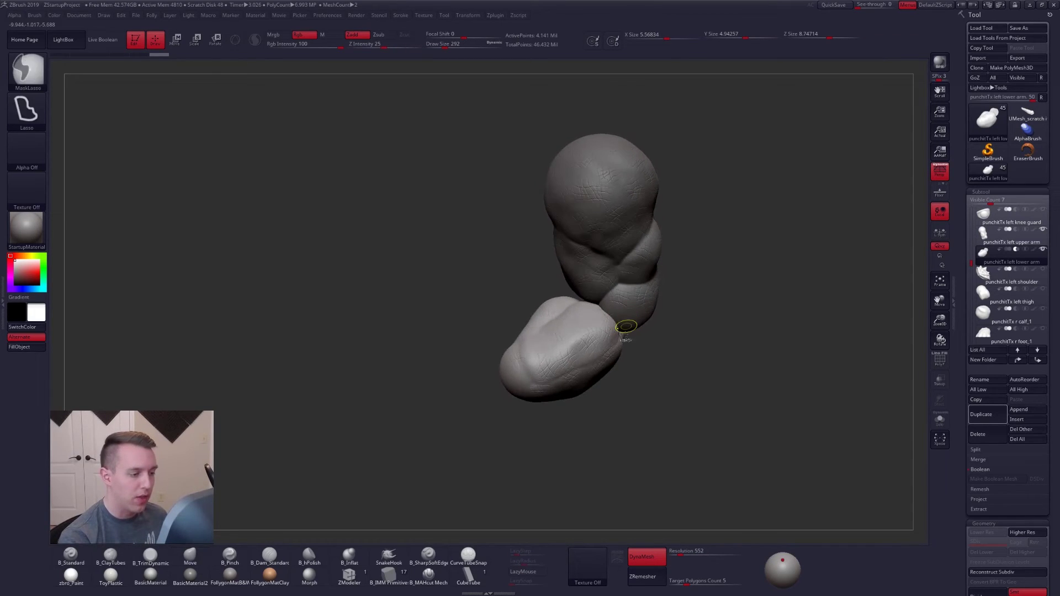
Compare the left lower arm's bent and straight poses by undoing and redoing its rotation, ending on the straight pose
key("ctrl+z")
right_click_drag(618, 292, 601, 349)
key("ctrl+shift+z")
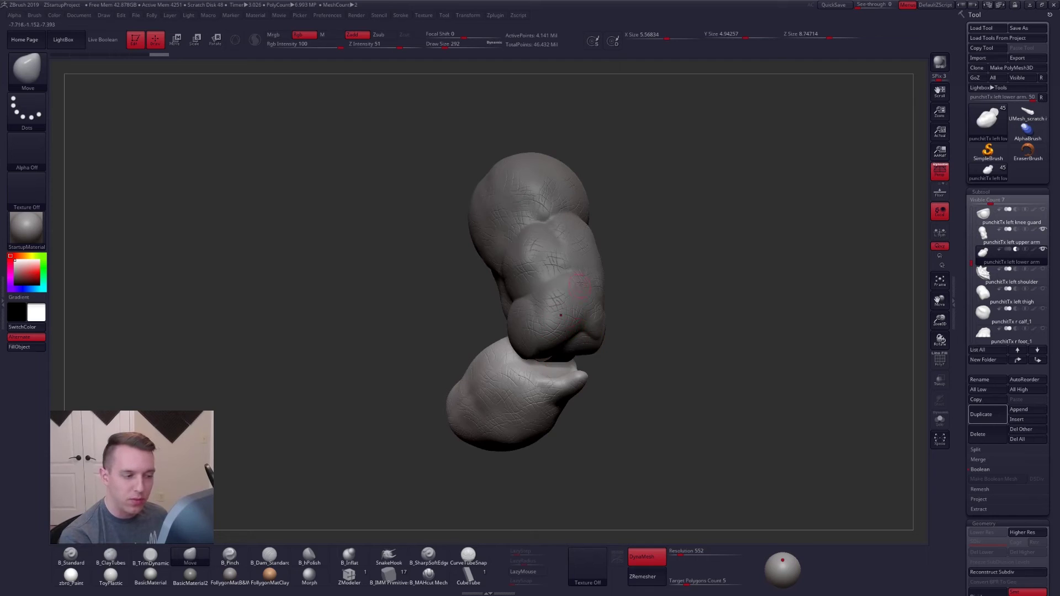
left_click_drag(587, 334, 610, 354)
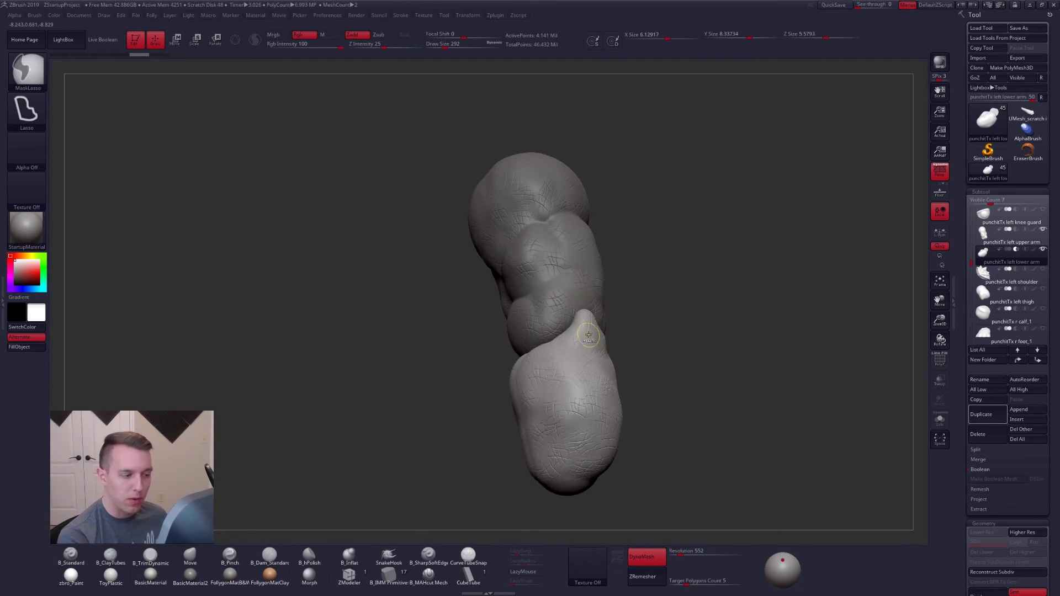
Preview the lower arm's cut in the upper arm with Live Boolean, examine the elbow socket, and turn the preview off
left_click(106, 40)
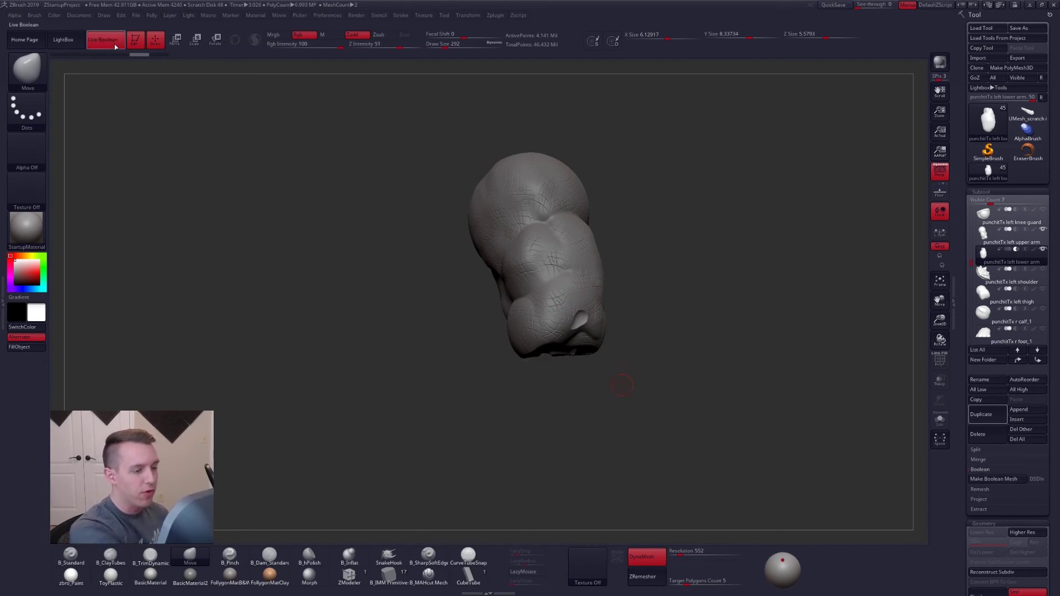
right_click_drag(599, 386, 563, 342)
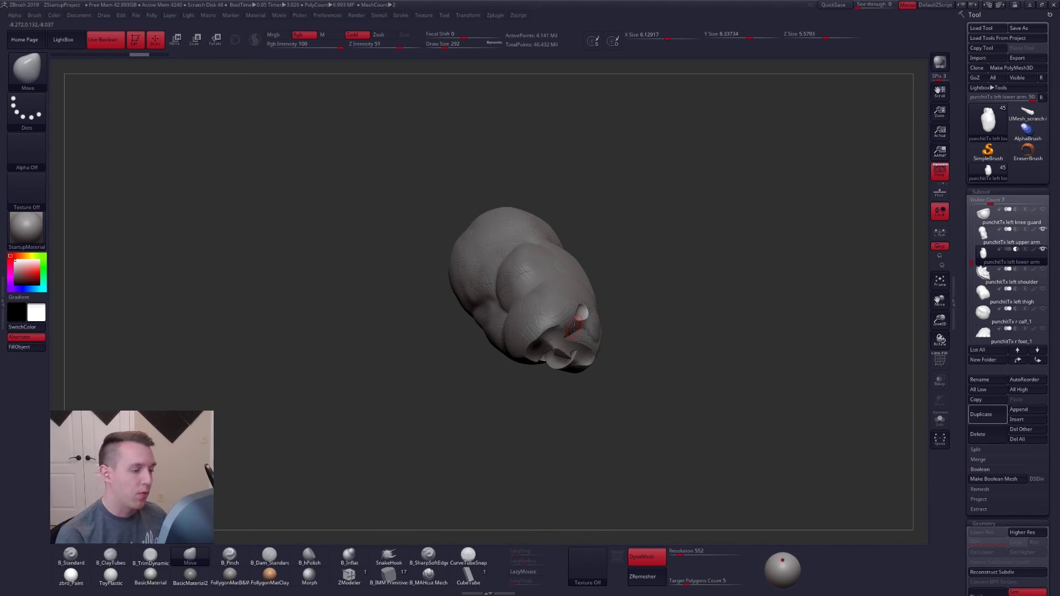
mouse_move(641, 333)
left_mouse_down()
mouse_move(630, 379)
mouse_move(610, 334)
mouse_move(620, 308)
mouse_move(627, 324)
mouse_move(645, 312)
left_mouse_up()
left_click(106, 40)
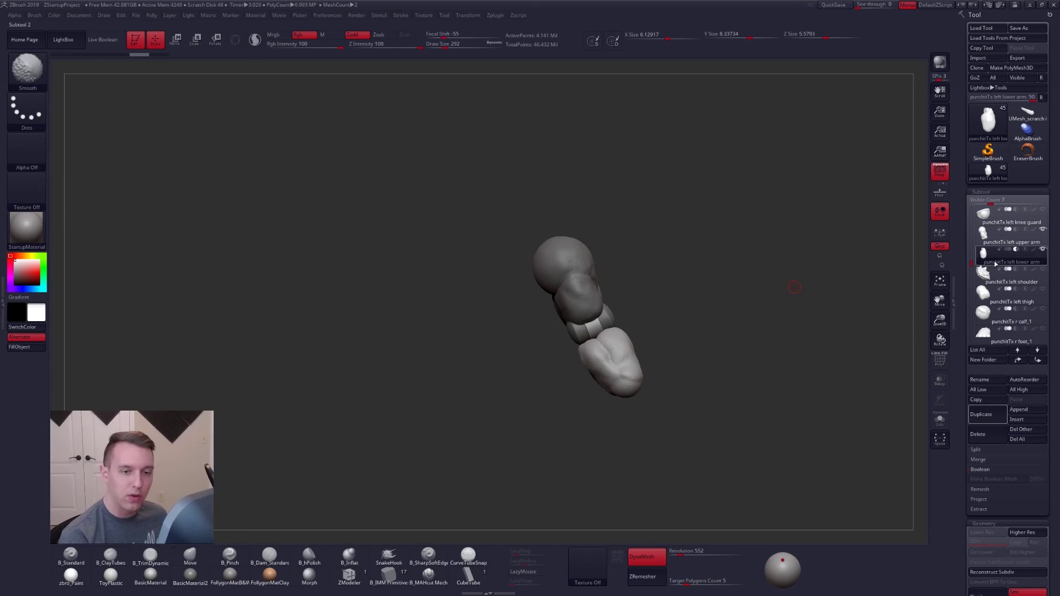
Show all the subtools again and view the whole horned figure from the front
left_click(996, 264, "shift")
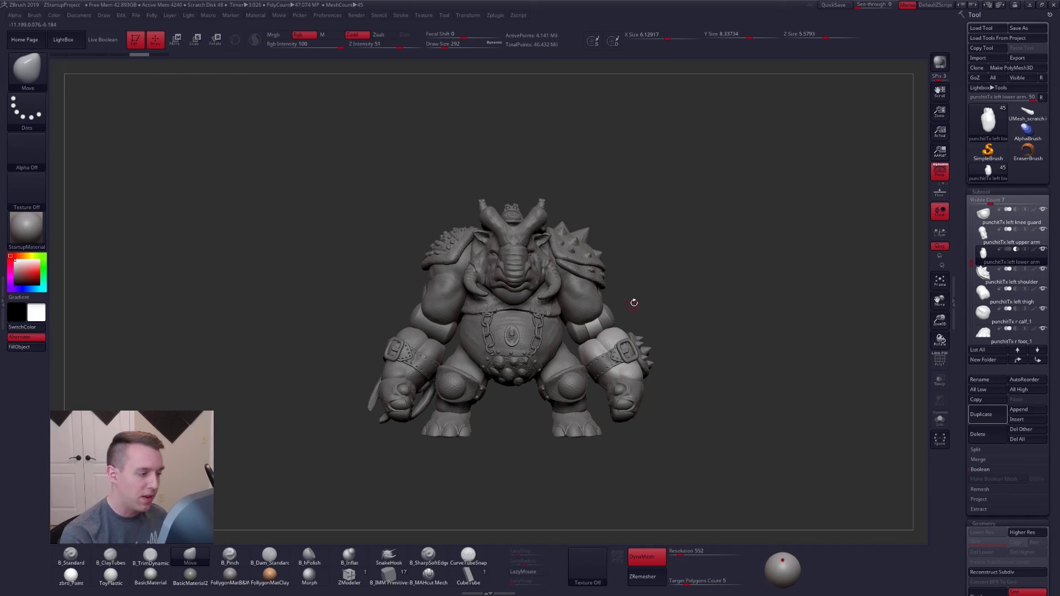
right_click_drag(658, 313, 654, 315, "ctrl")
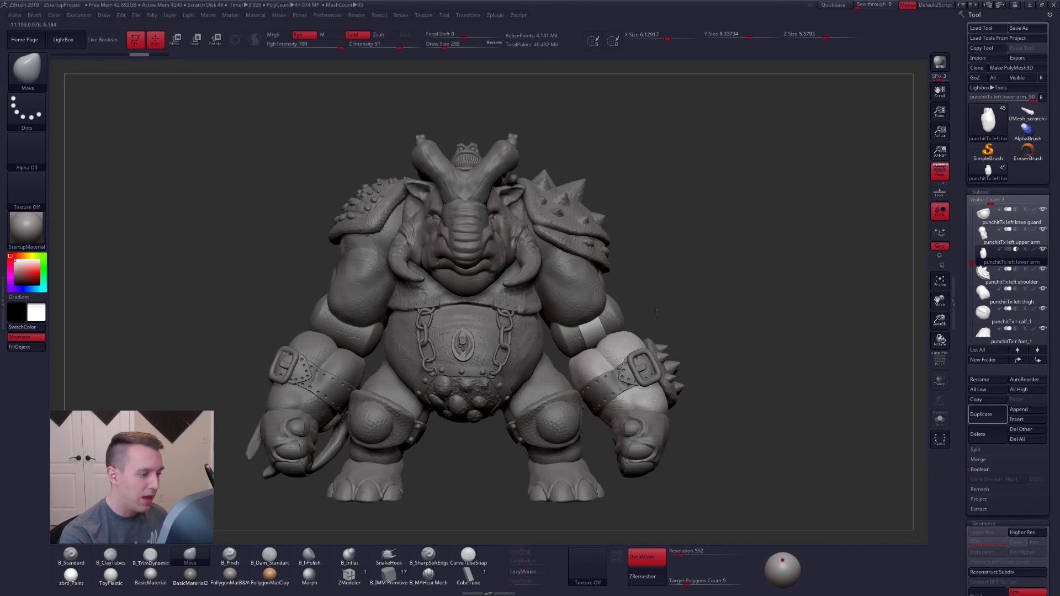
left_click_drag(681, 306, 684, 325)
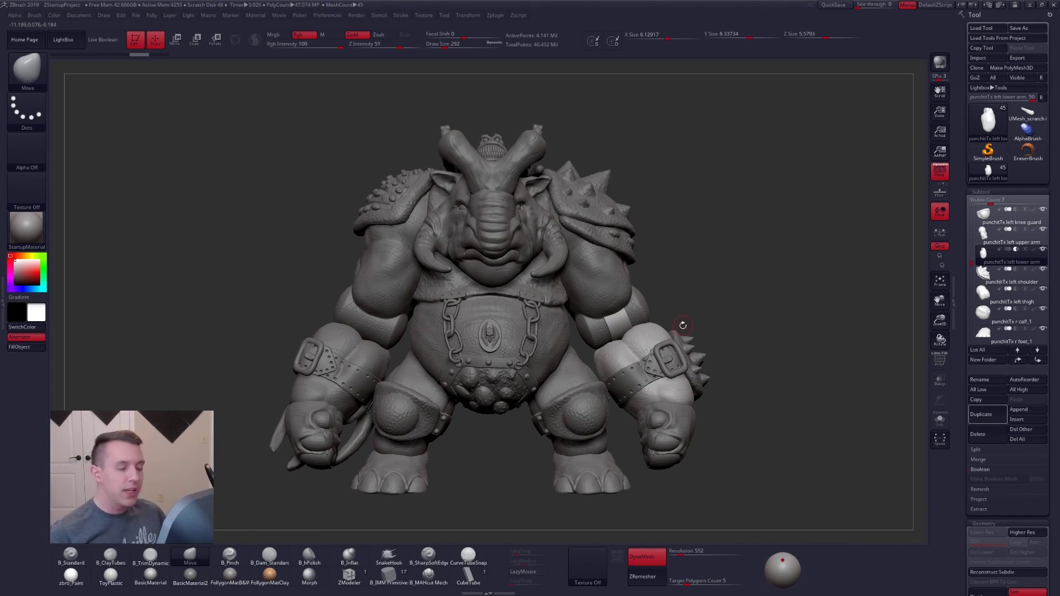